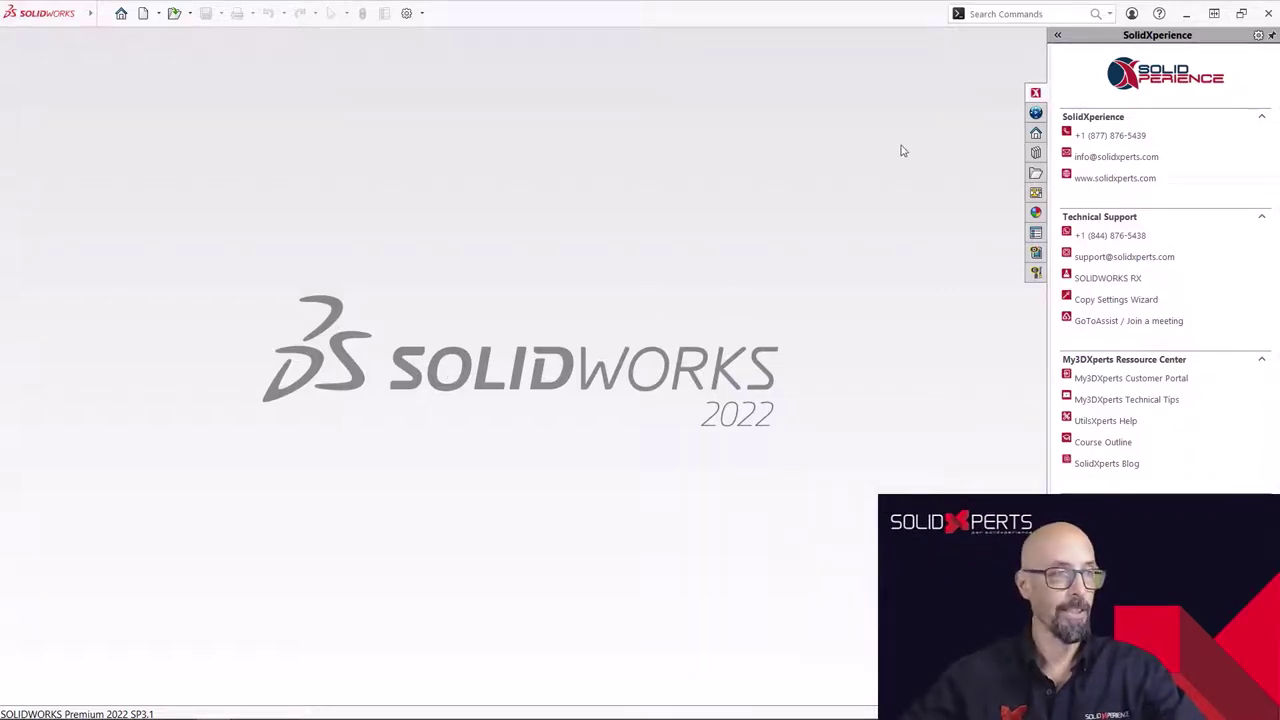
# Open the Nightstand frame from Hotels > Rooms in the SWOOD Frames Library for editing
pyautogui.click(1037, 253)
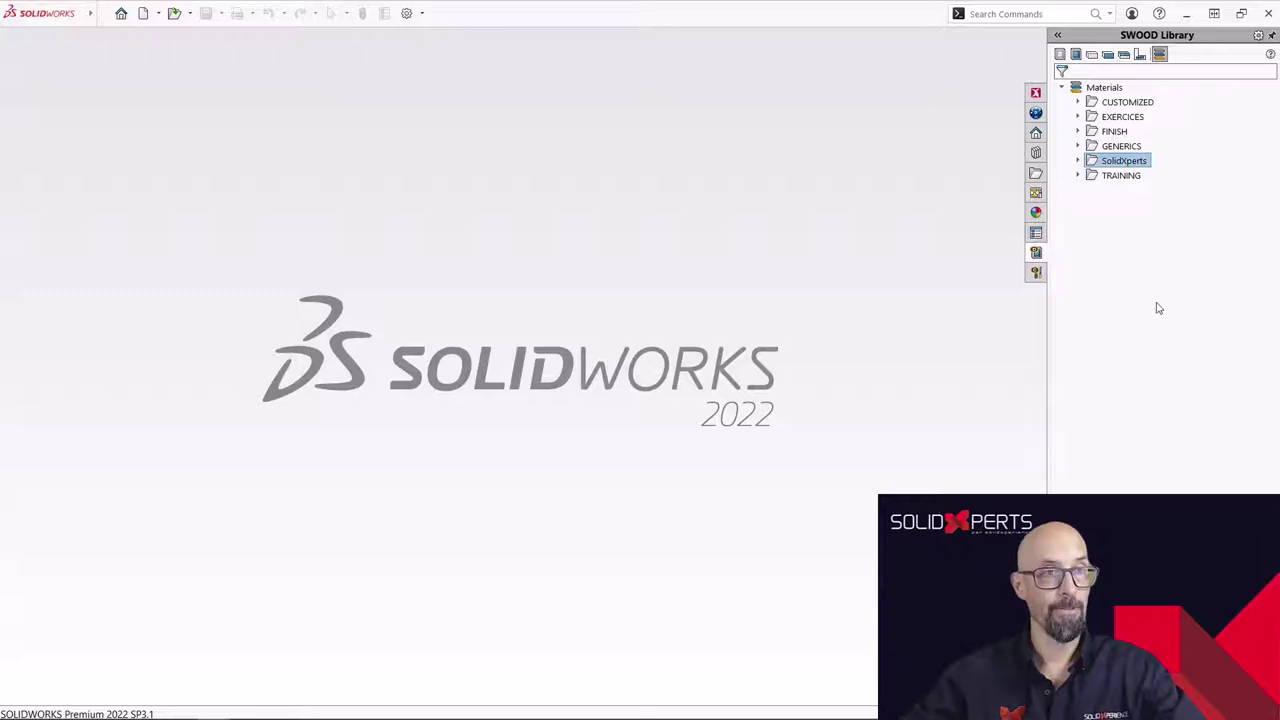
pyautogui.click(1060, 55)
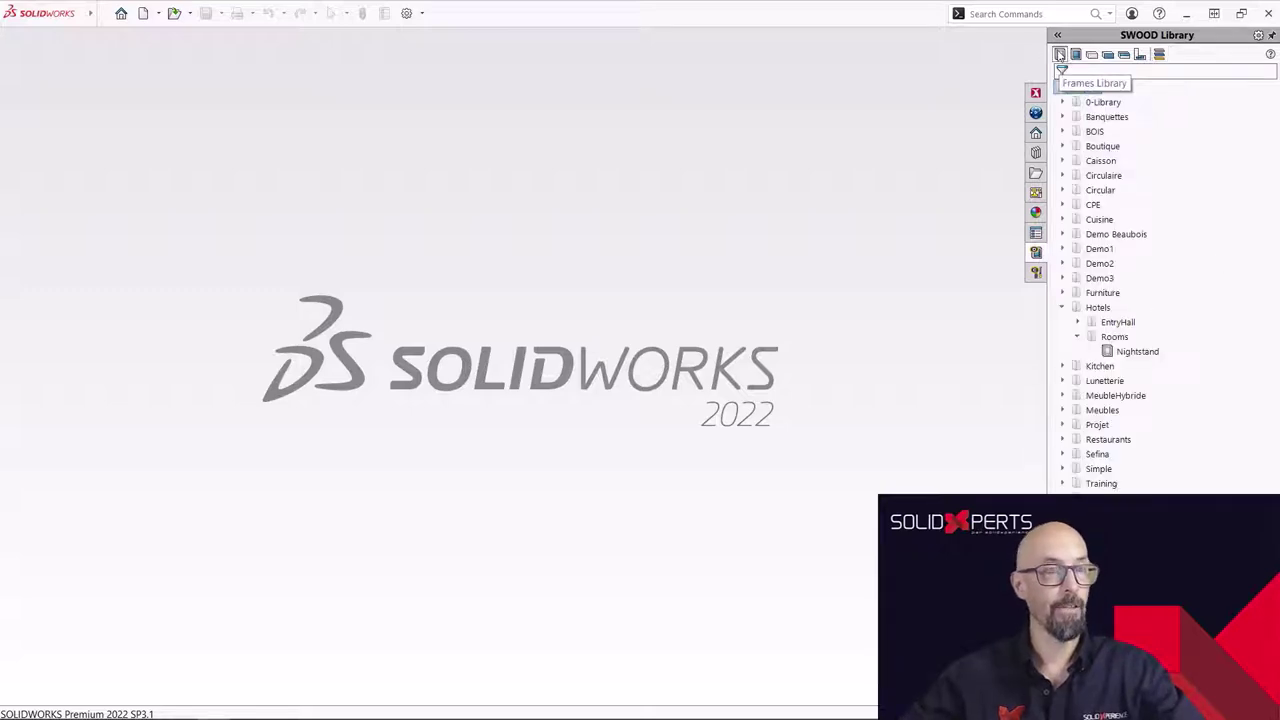
pyautogui.click(1127, 352)
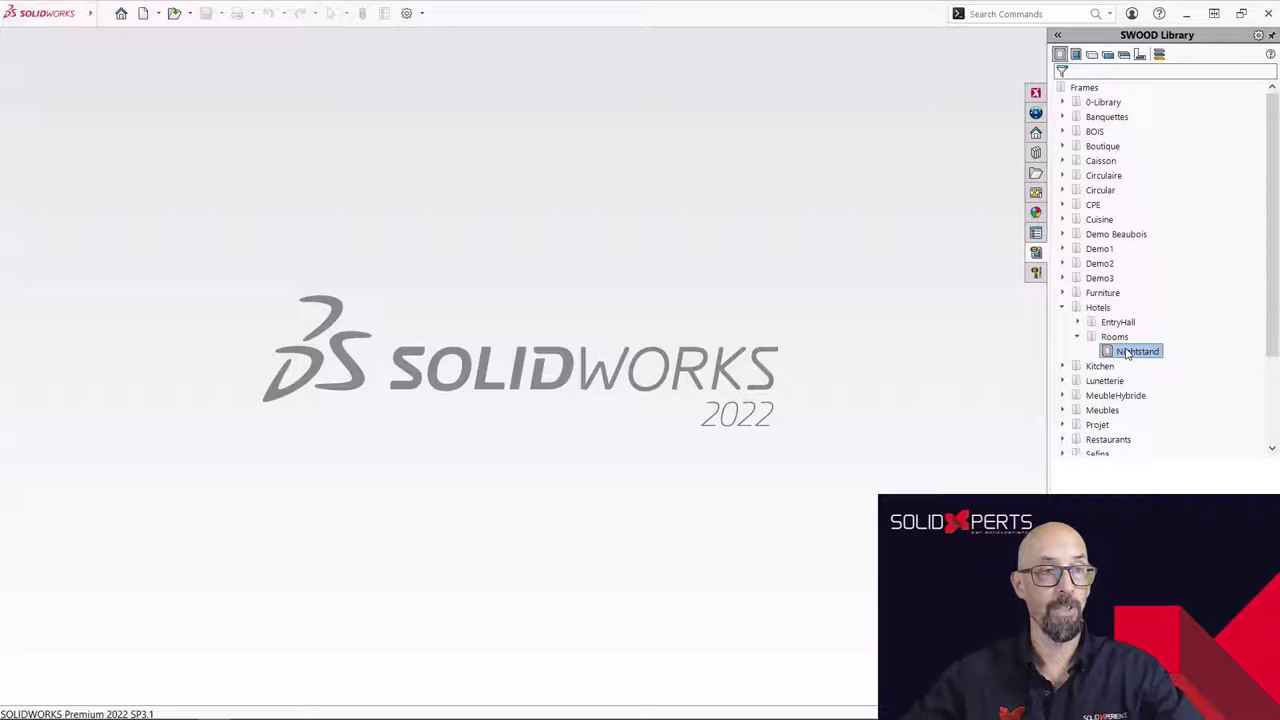
pyautogui.rightClick(1127, 352)
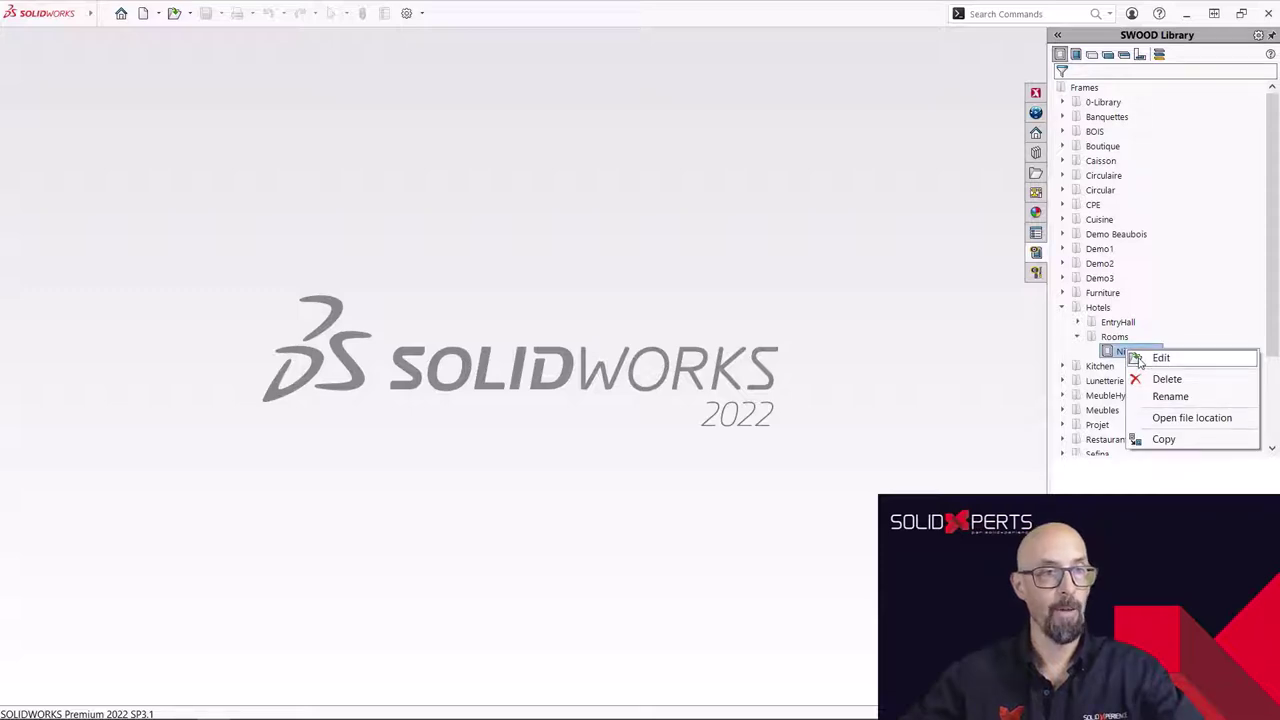
pyautogui.click(1160, 357)
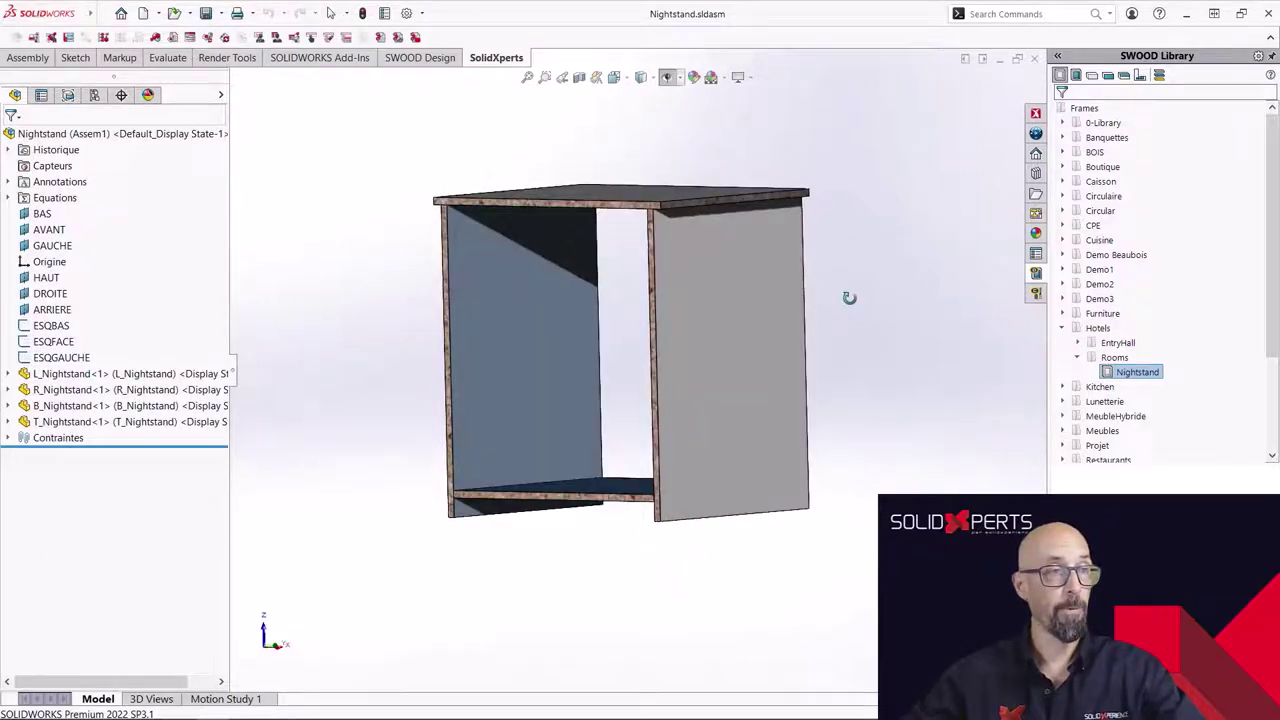
pyautogui.scroll(-2, 562, 207)
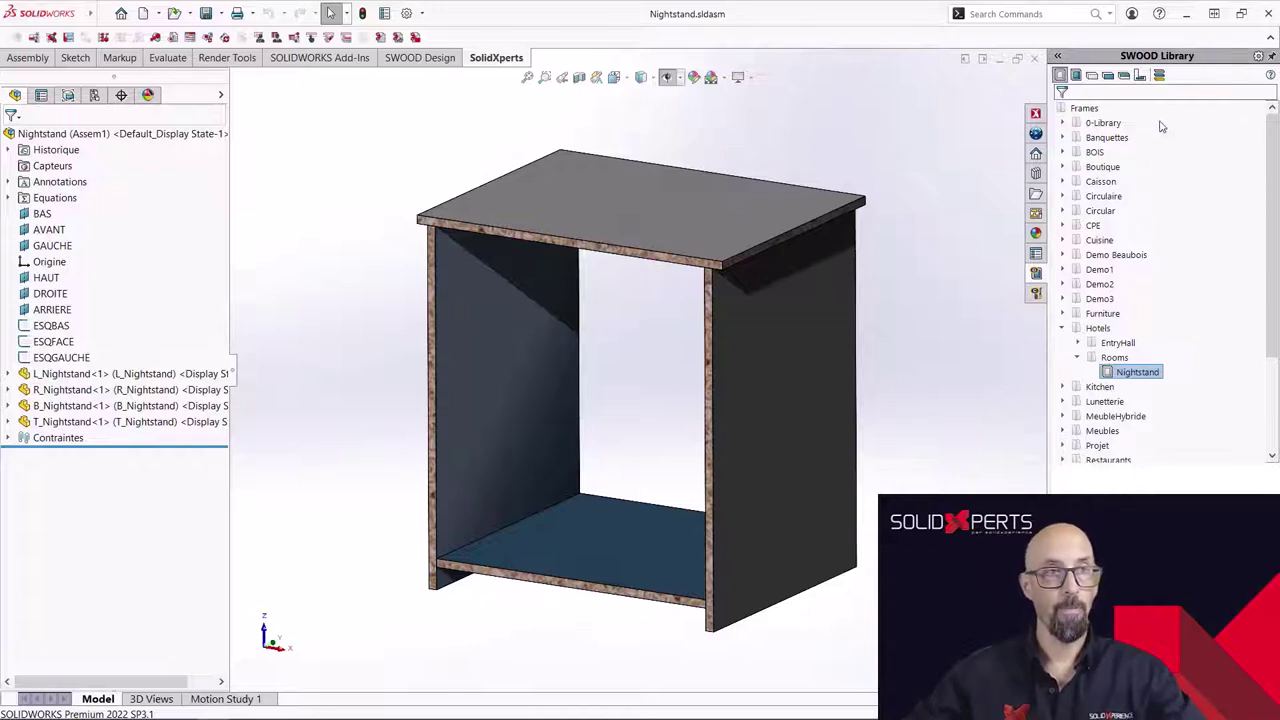
# Expand SolidXperts > Plywood > Plywood Okoume Dark in SWOOD Materials and select PlywoodOkoume_Dark19mm
pyautogui.click(1160, 78)
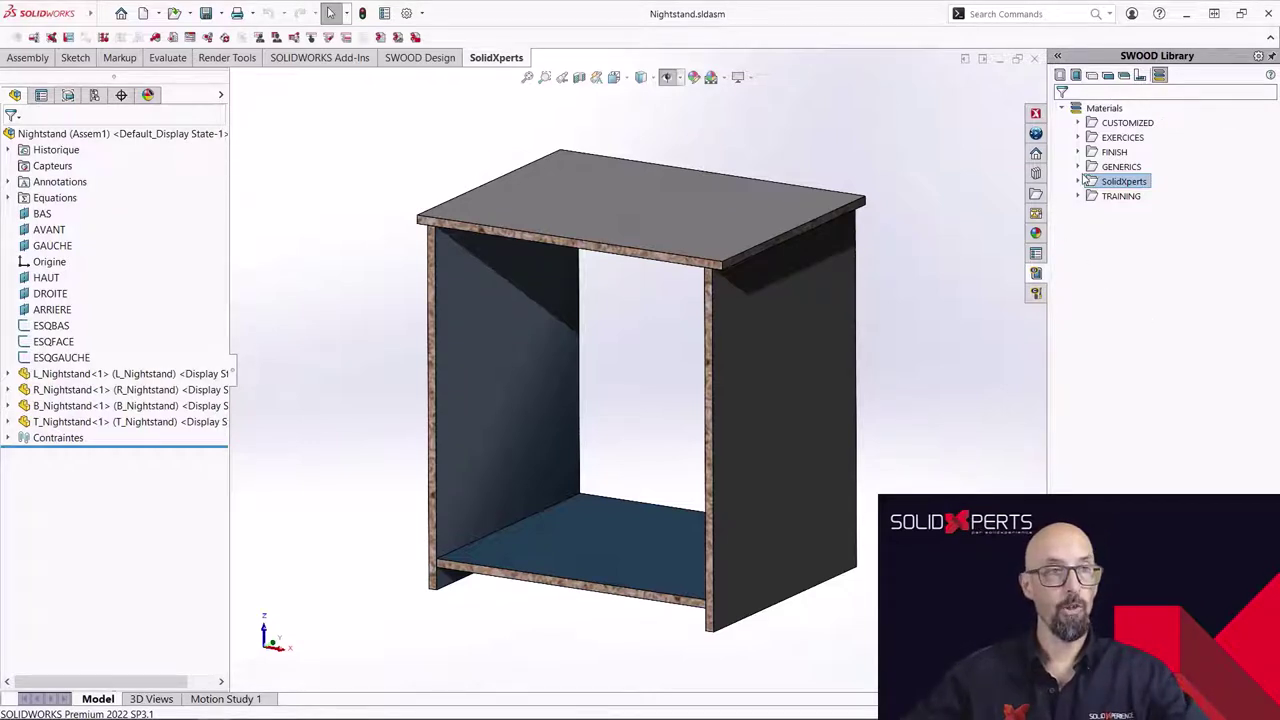
pyautogui.click(1079, 181)
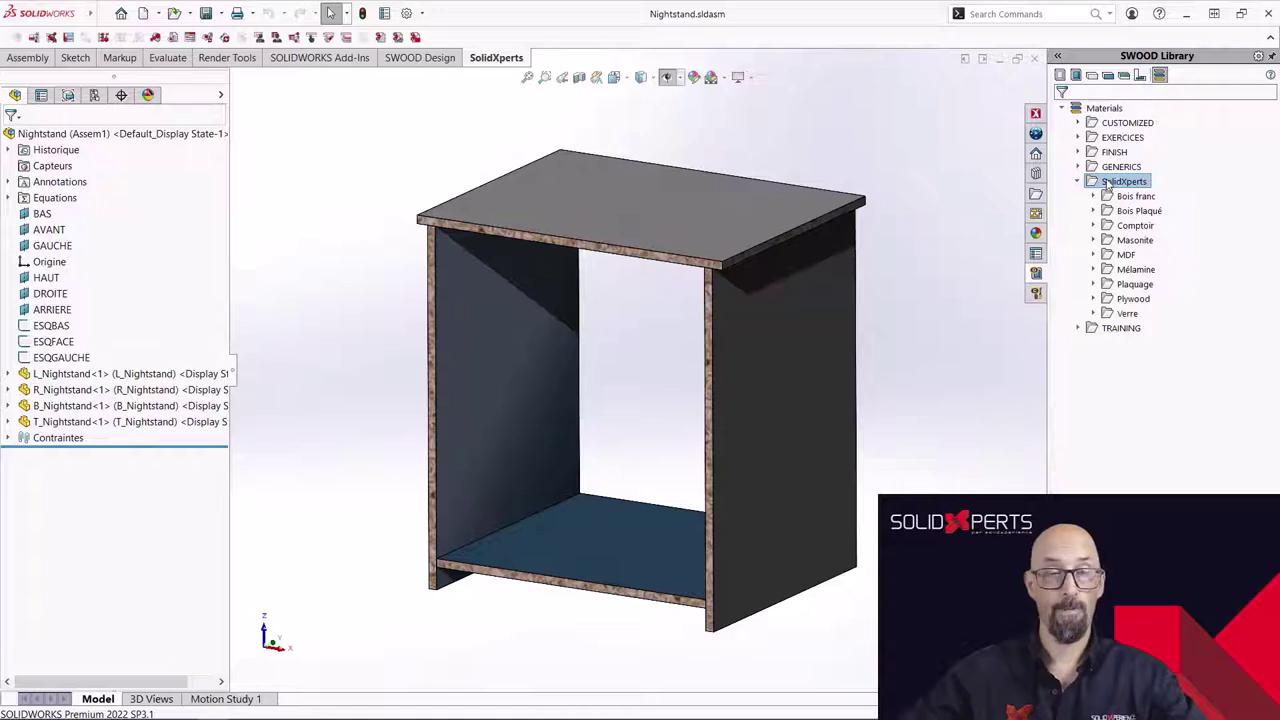
pyautogui.click(1094, 299)
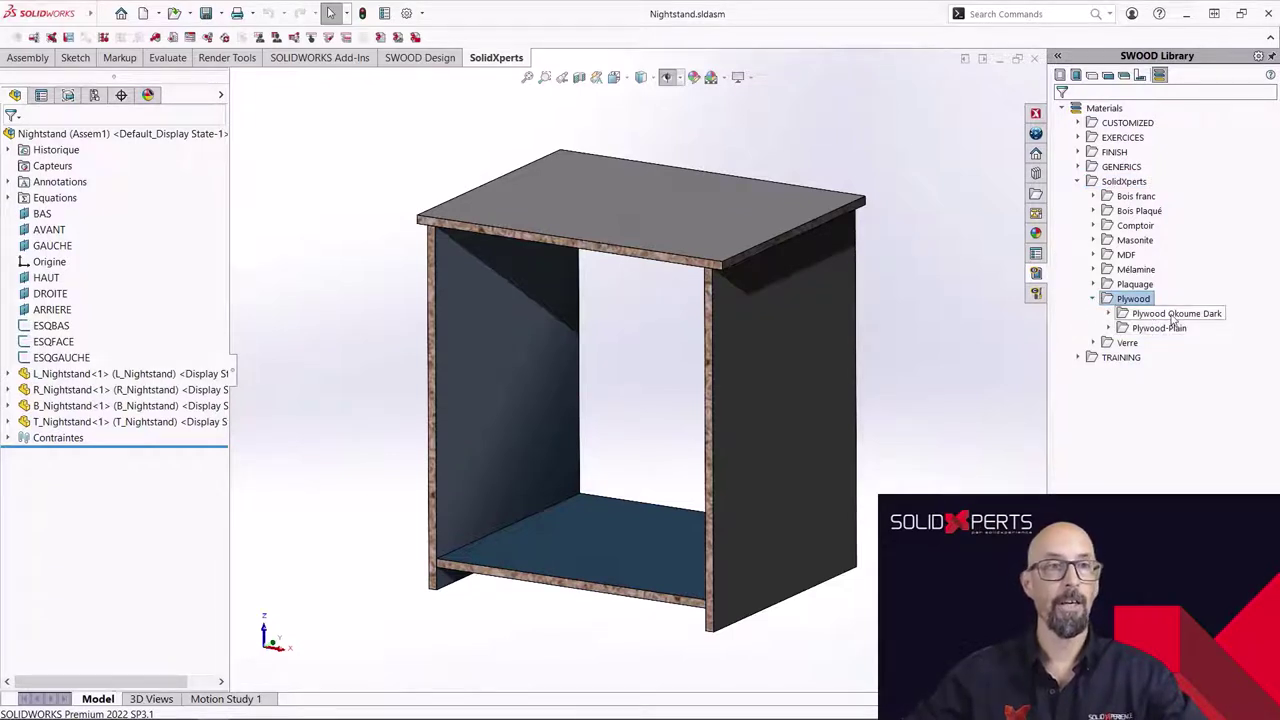
pyautogui.moveTo(1172, 320)
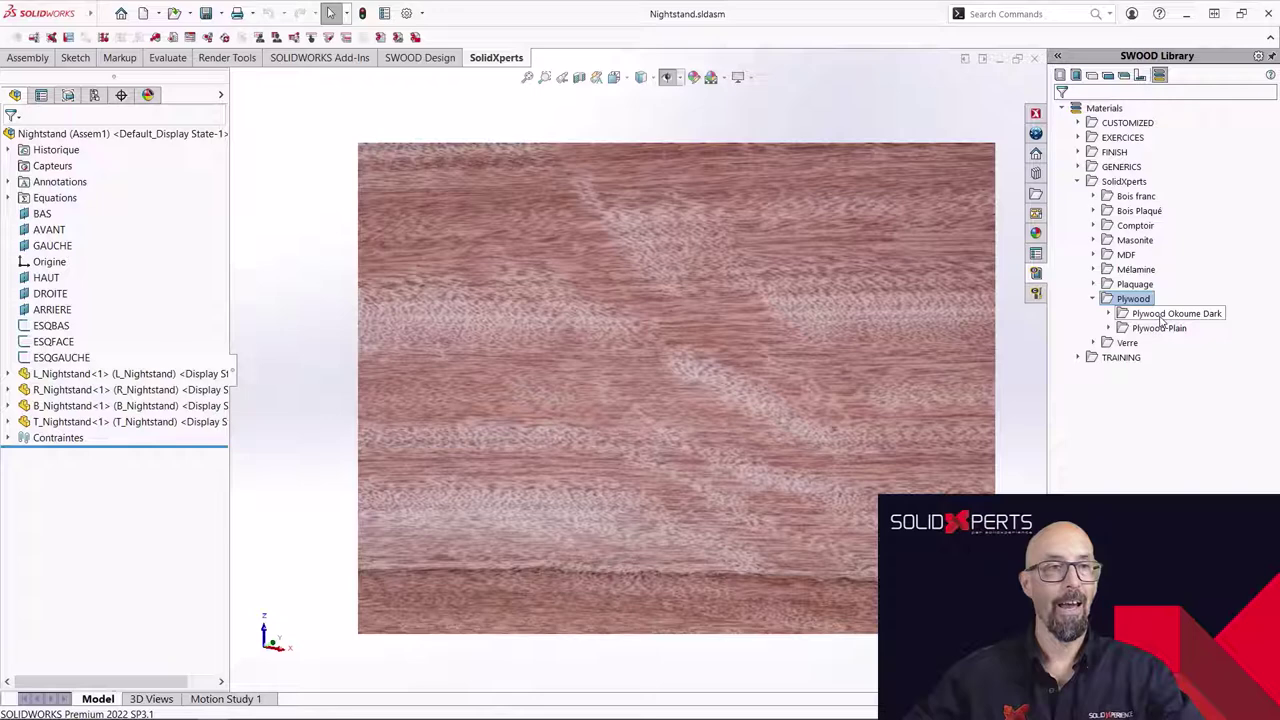
pyautogui.click(1168, 313)
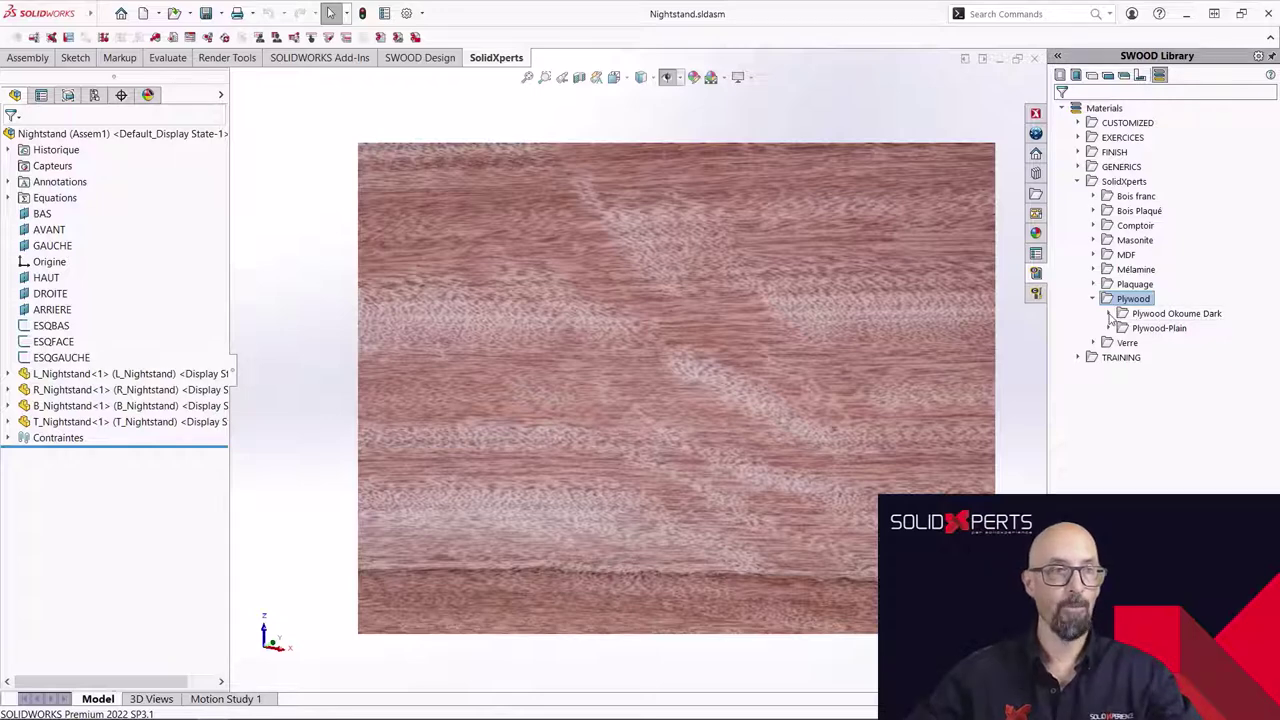
pyautogui.click(1109, 314)
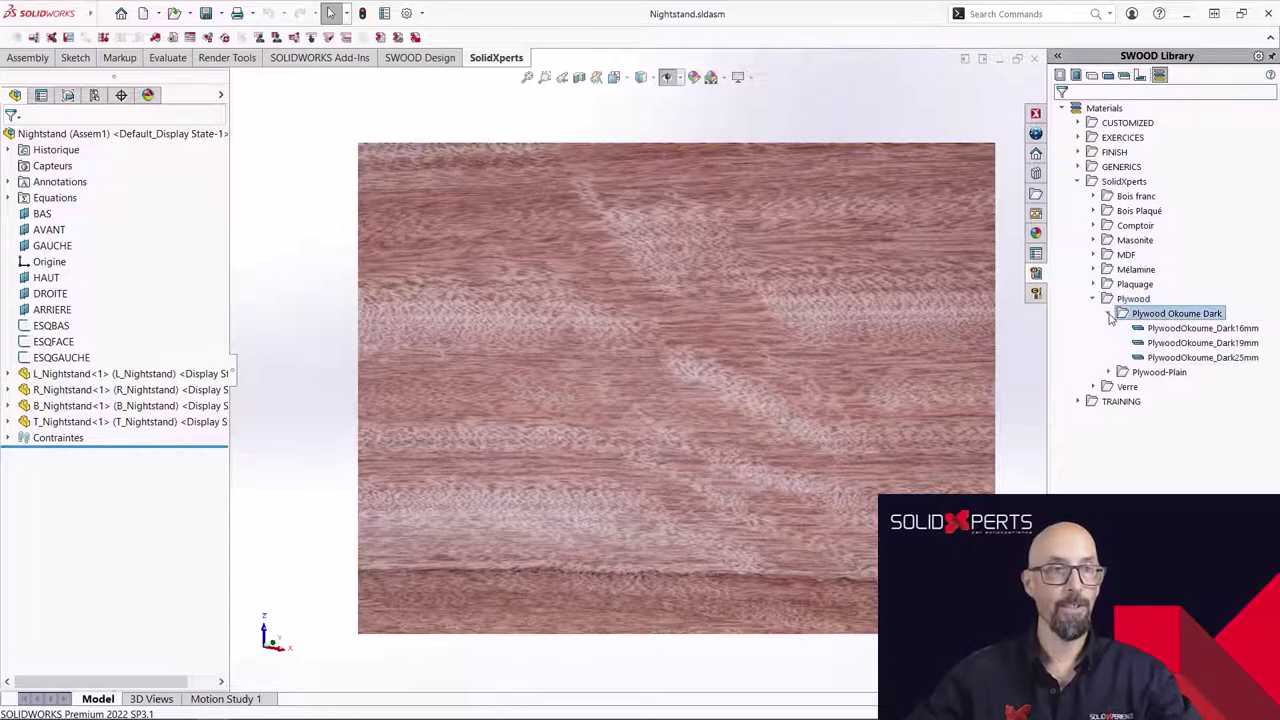
pyautogui.click(1176, 343)
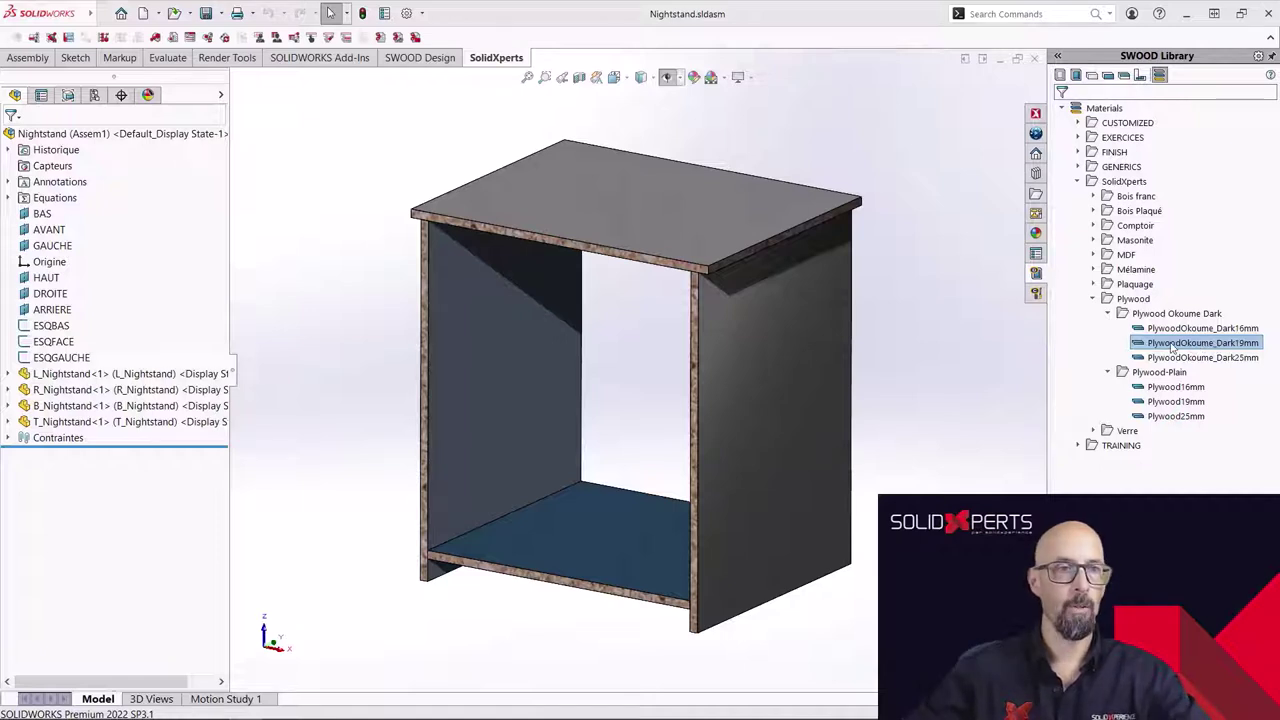
# Drag PlywoodOkoume_Dark19mm onto the model and apply it to the whole Nightstand assembly
pyautogui.moveTo(1172, 347); pyautogui.dragTo(828, 339)
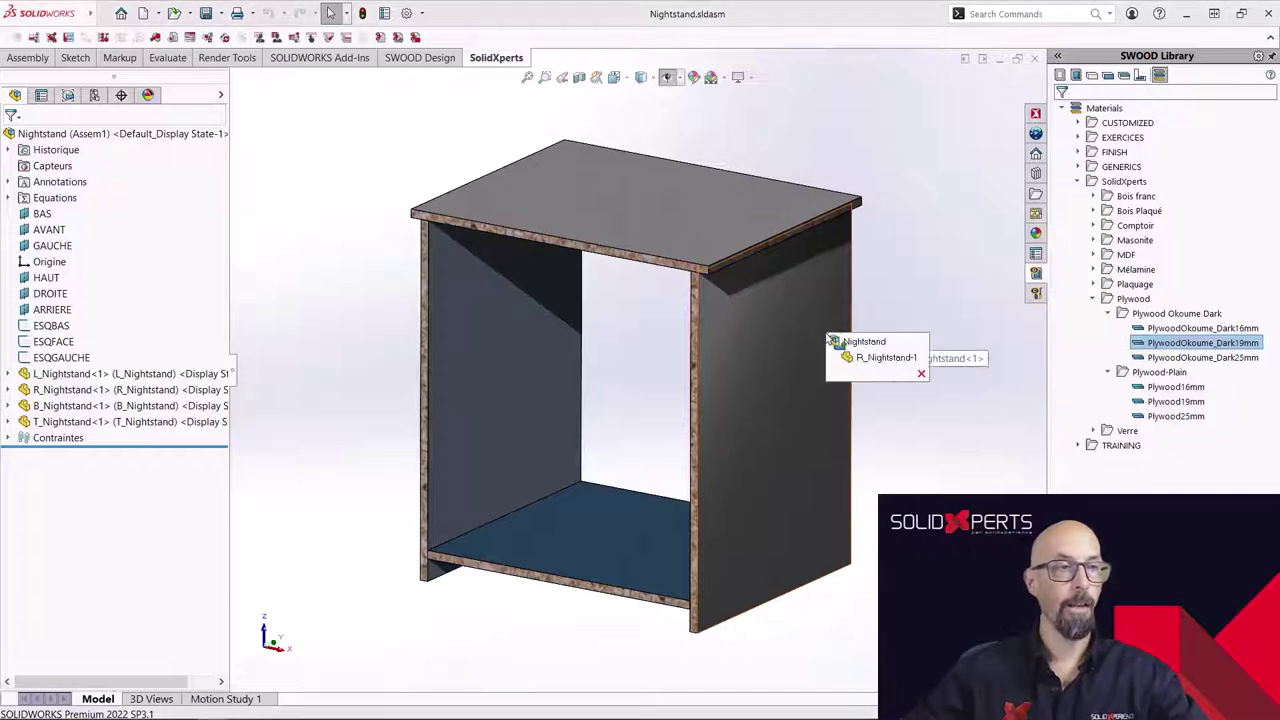
pyautogui.click(884, 358)
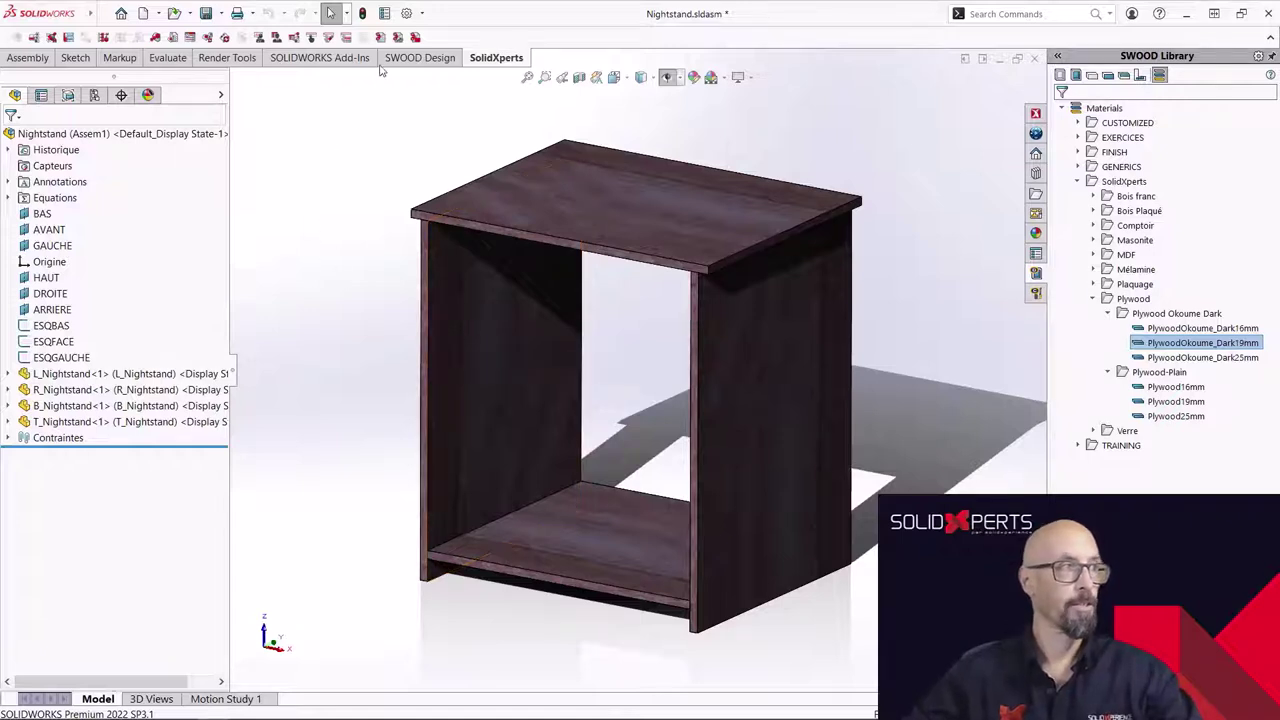
# Open the SWOOD Materials manager and list the nightstand parts using PlywoodOkoume_Dark19mm
pyautogui.click(410, 58)
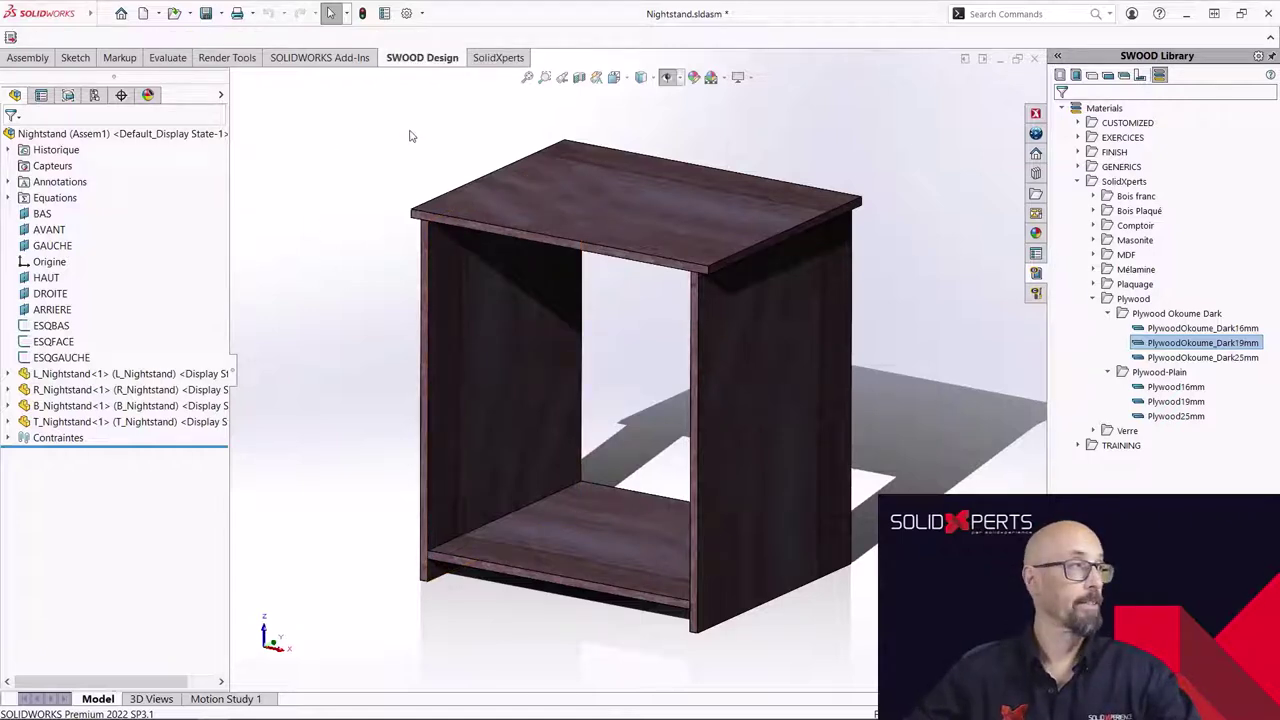
pyautogui.moveTo(93, 22)
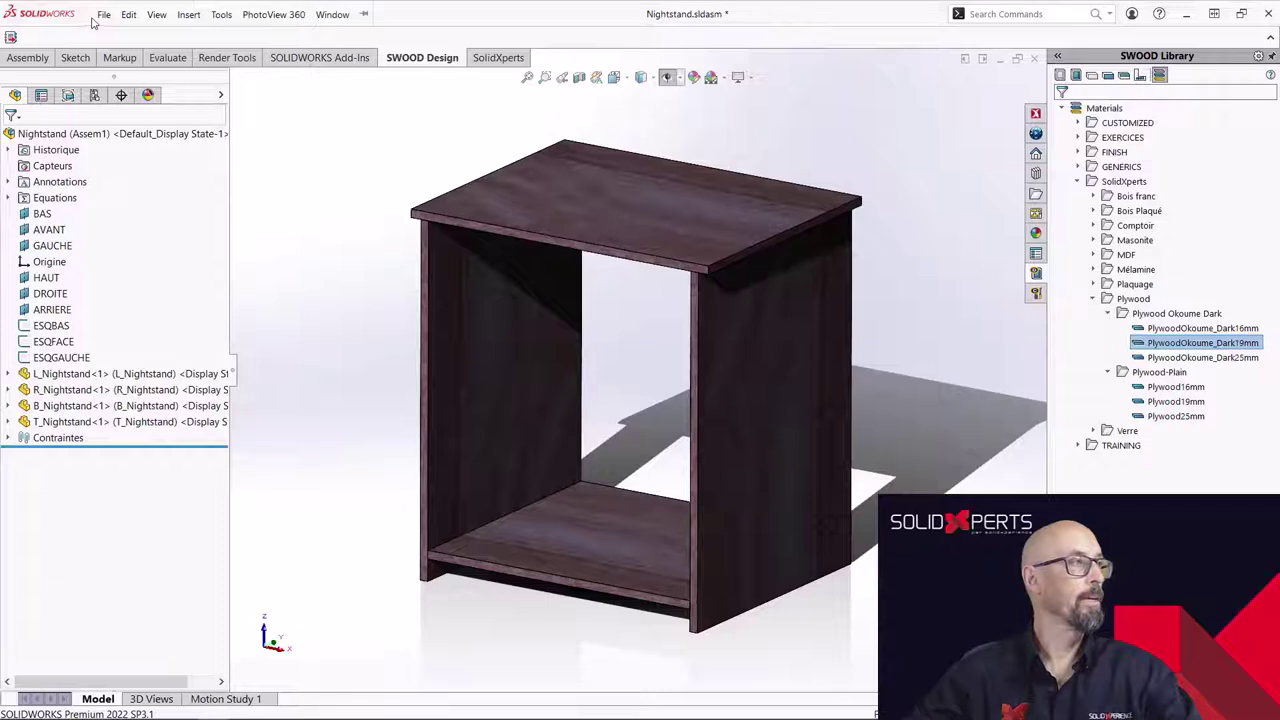
pyautogui.click(221, 14)
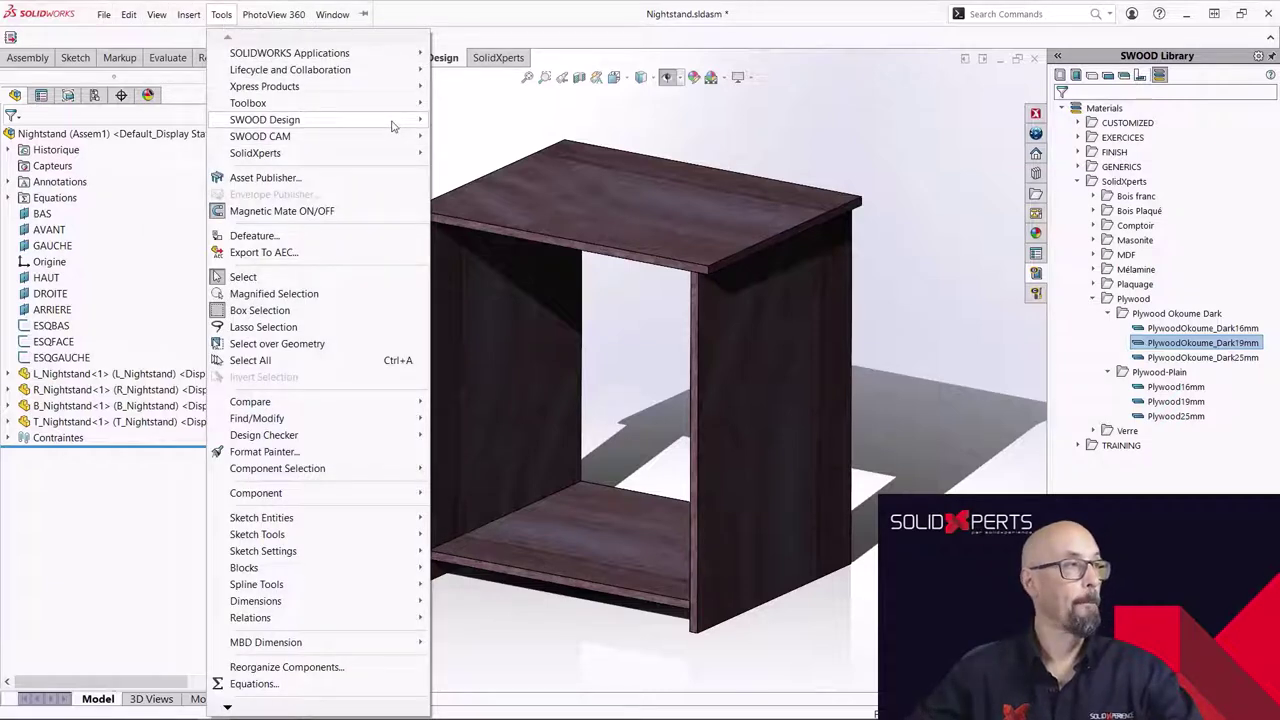
pyautogui.moveTo(393, 126)
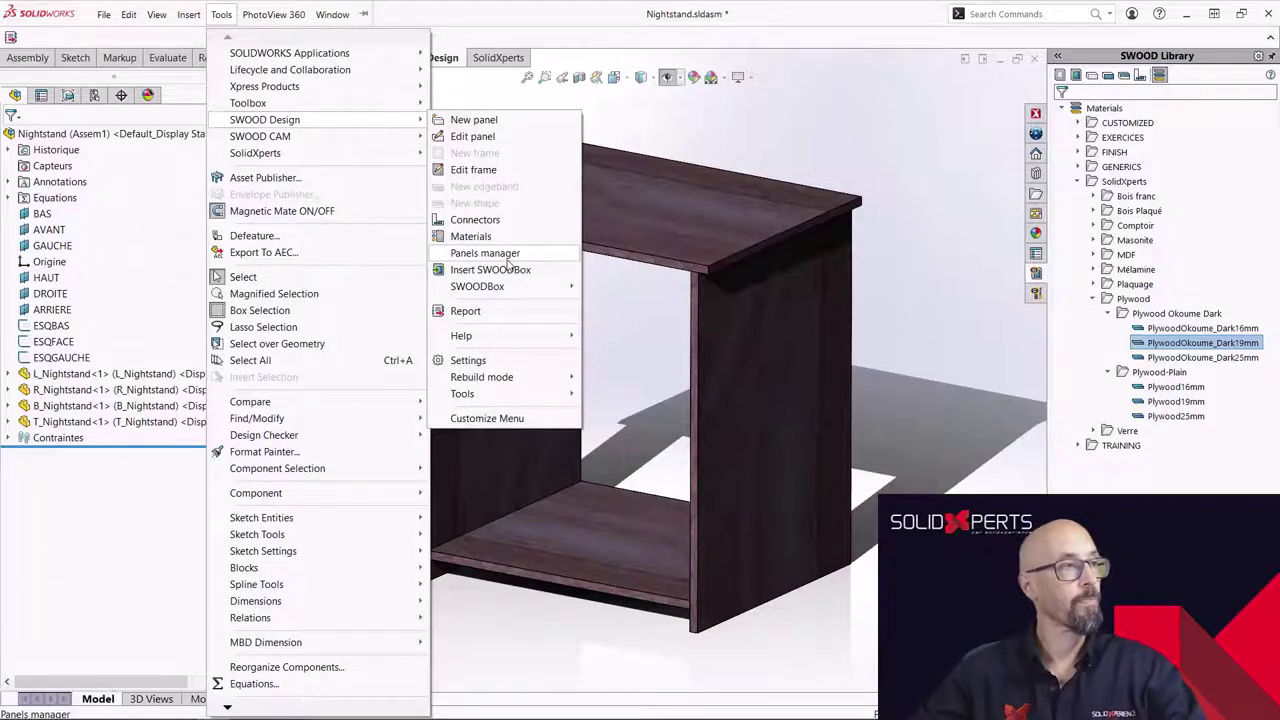
pyautogui.click(470, 236)
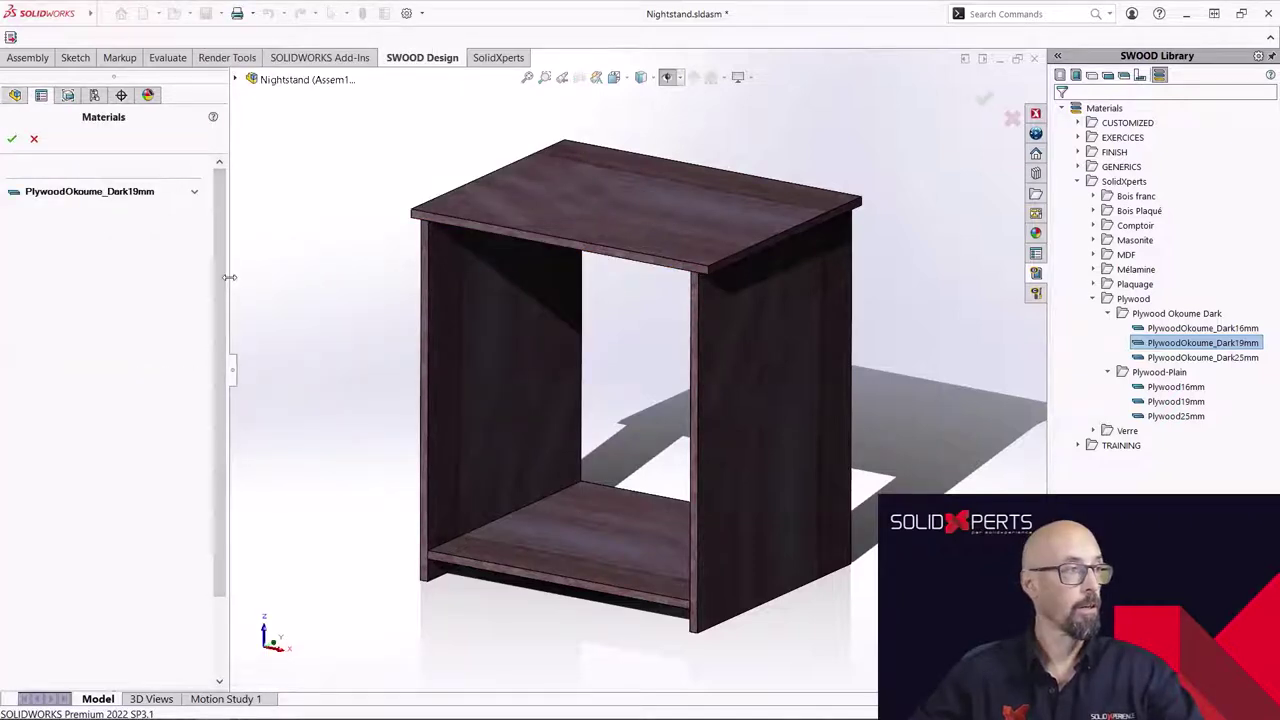
pyautogui.moveTo(230, 278); pyautogui.dragTo(243, 278)
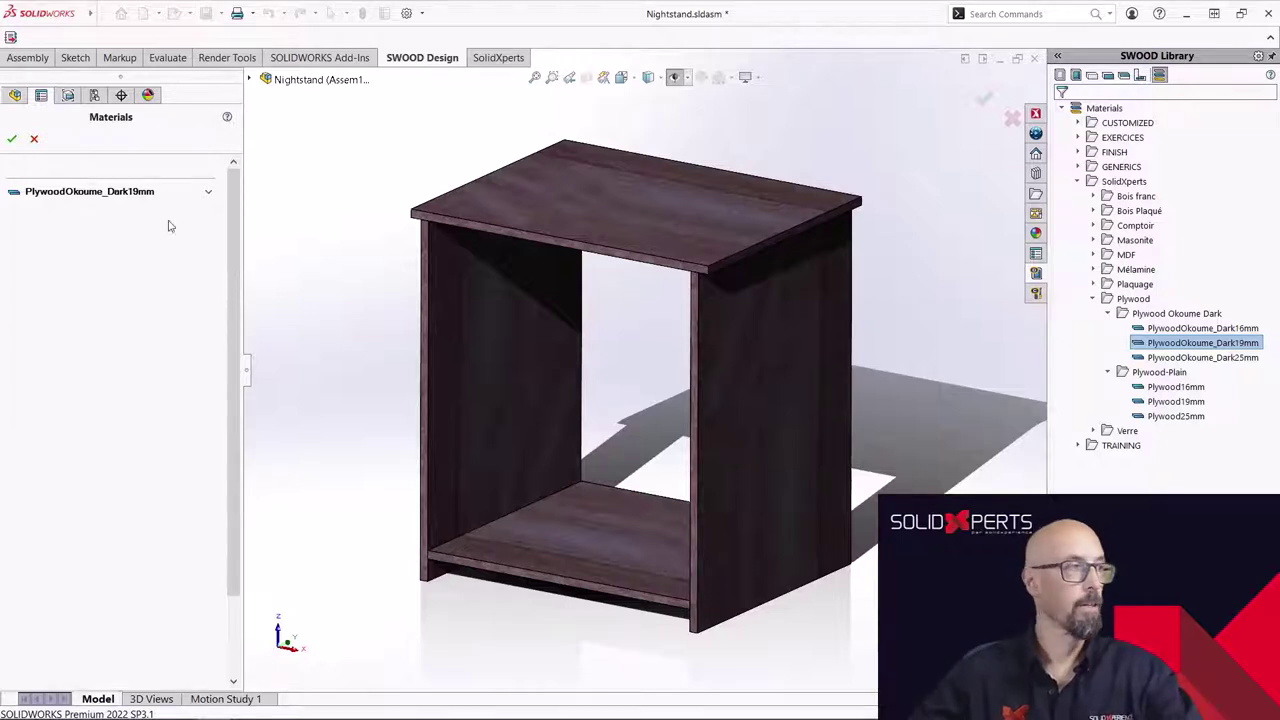
pyautogui.click(196, 193)
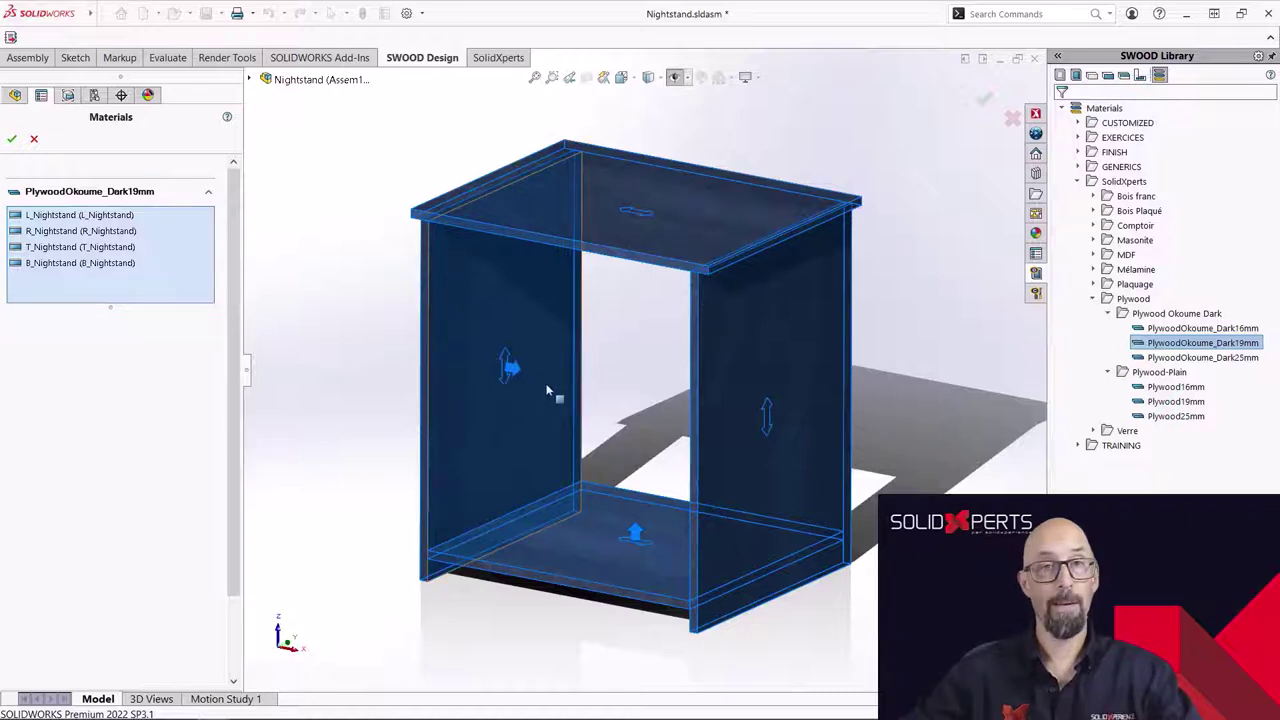
# Remove all parts from the Dark19mm material and add PlywoodOkoume_Dark16mm as a material
pyautogui.rightClick(173, 257)
pyautogui.click(215, 271)
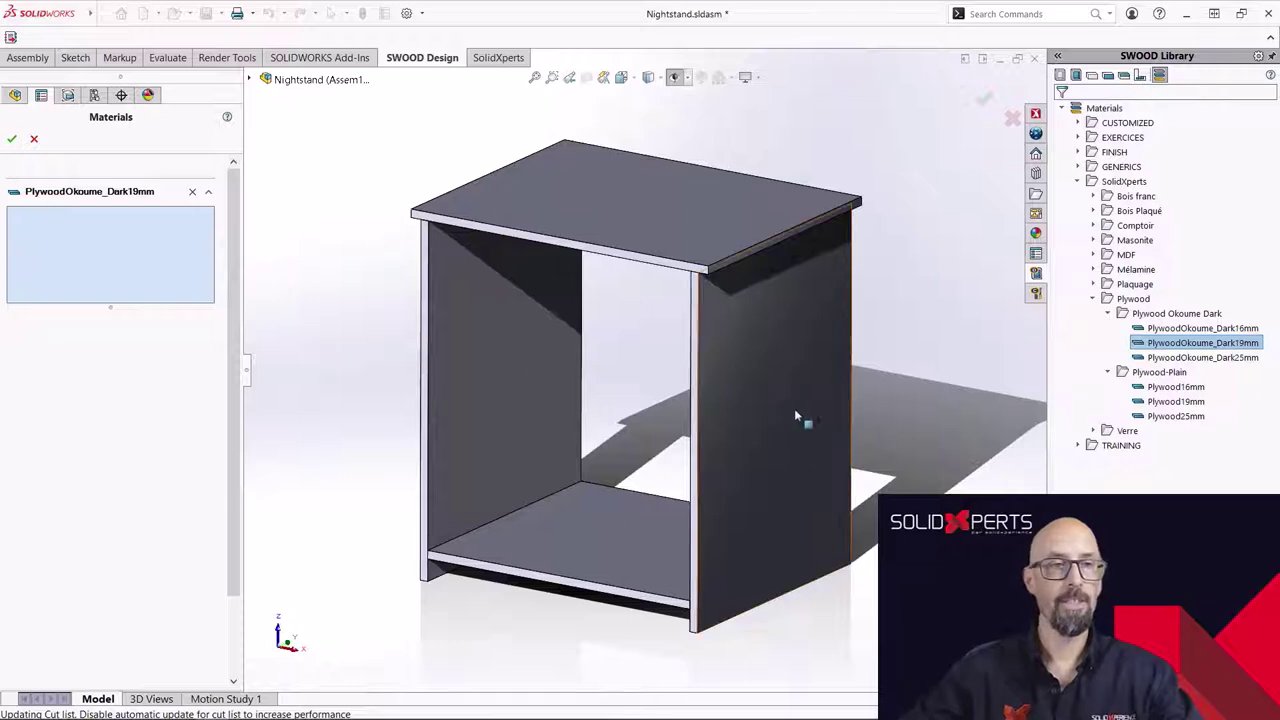
pyautogui.click(1171, 334)
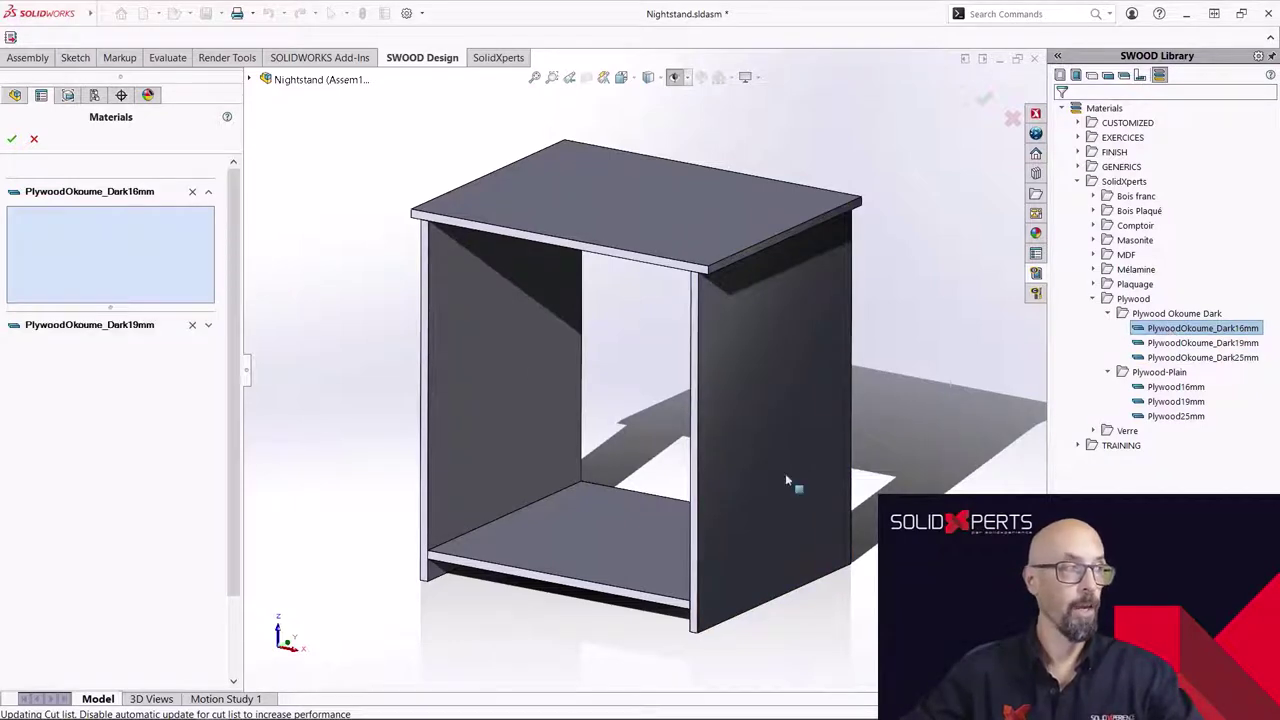
# Add SX-Pin 50.8mm from Bois franc and SX-MDF 19 from MDF as materials
pyautogui.click(1093, 197)
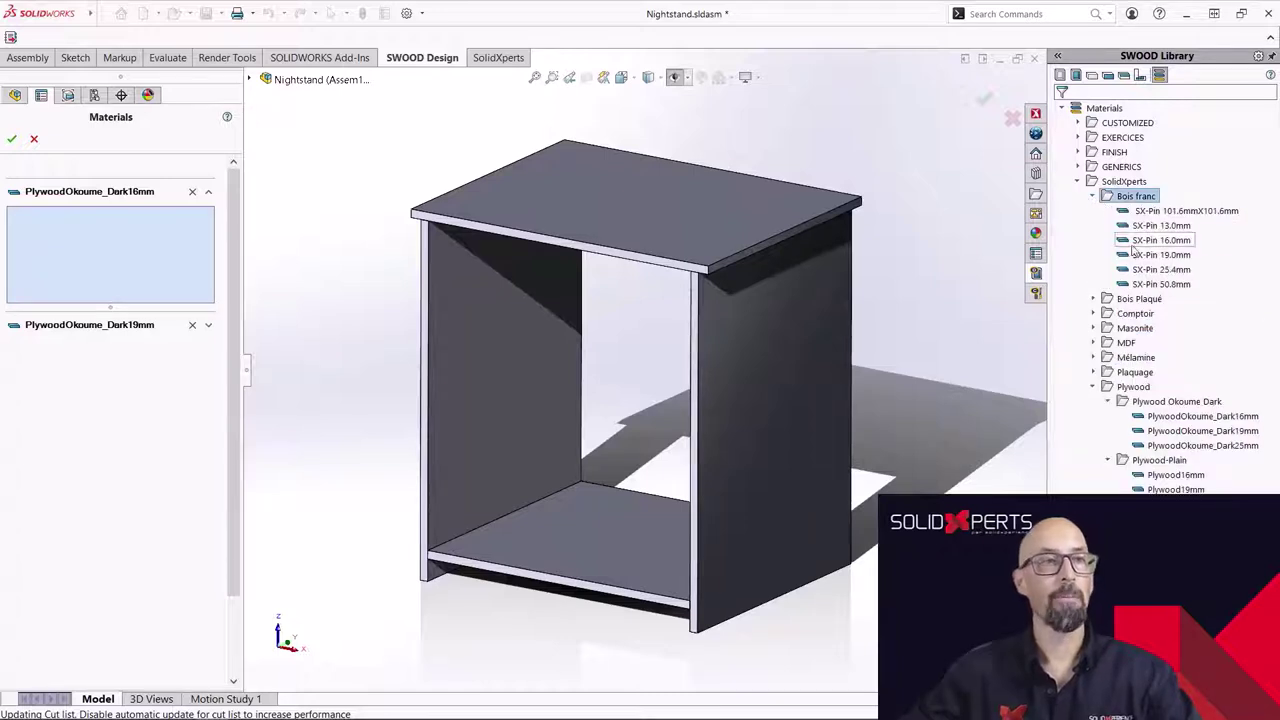
pyautogui.doubleClick(1153, 286)
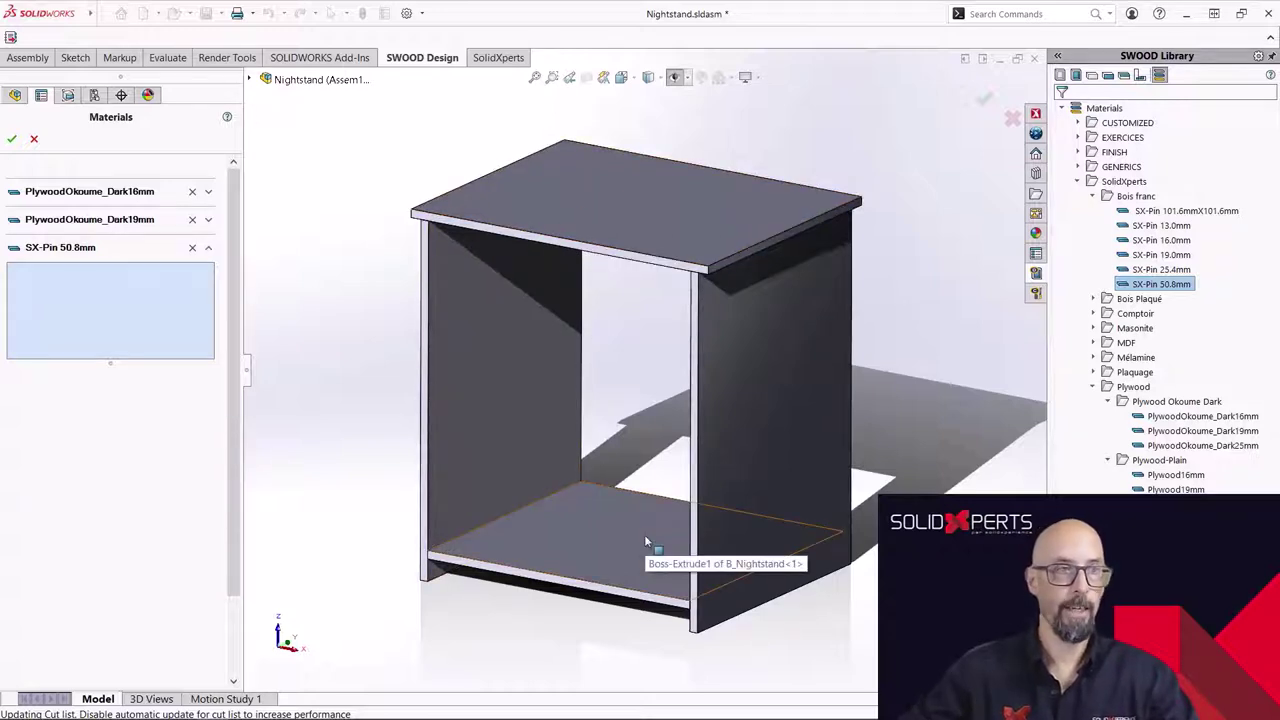
pyautogui.click(1094, 343)
pyautogui.doubleClick(1135, 373)
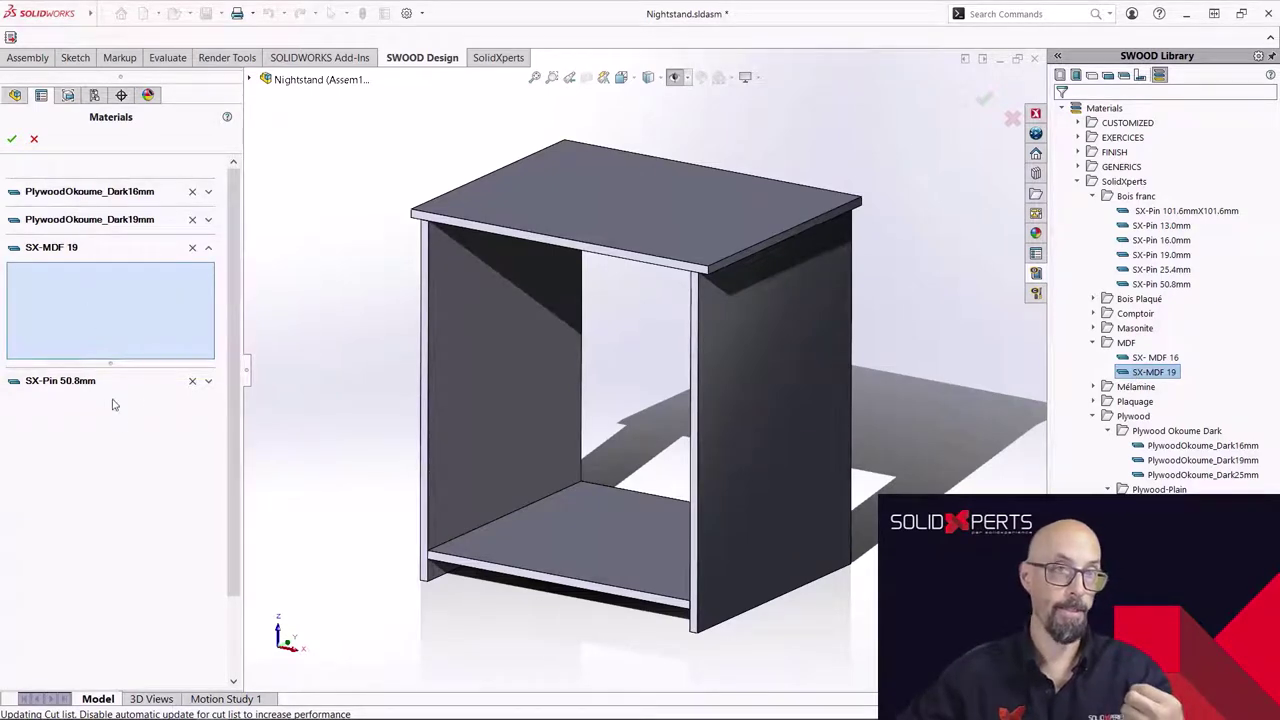
# Assign the top panel to SX-Pin 50.8mm and both side panels to PlywoodOkoume_Dark19mm
pyautogui.click(209, 249)
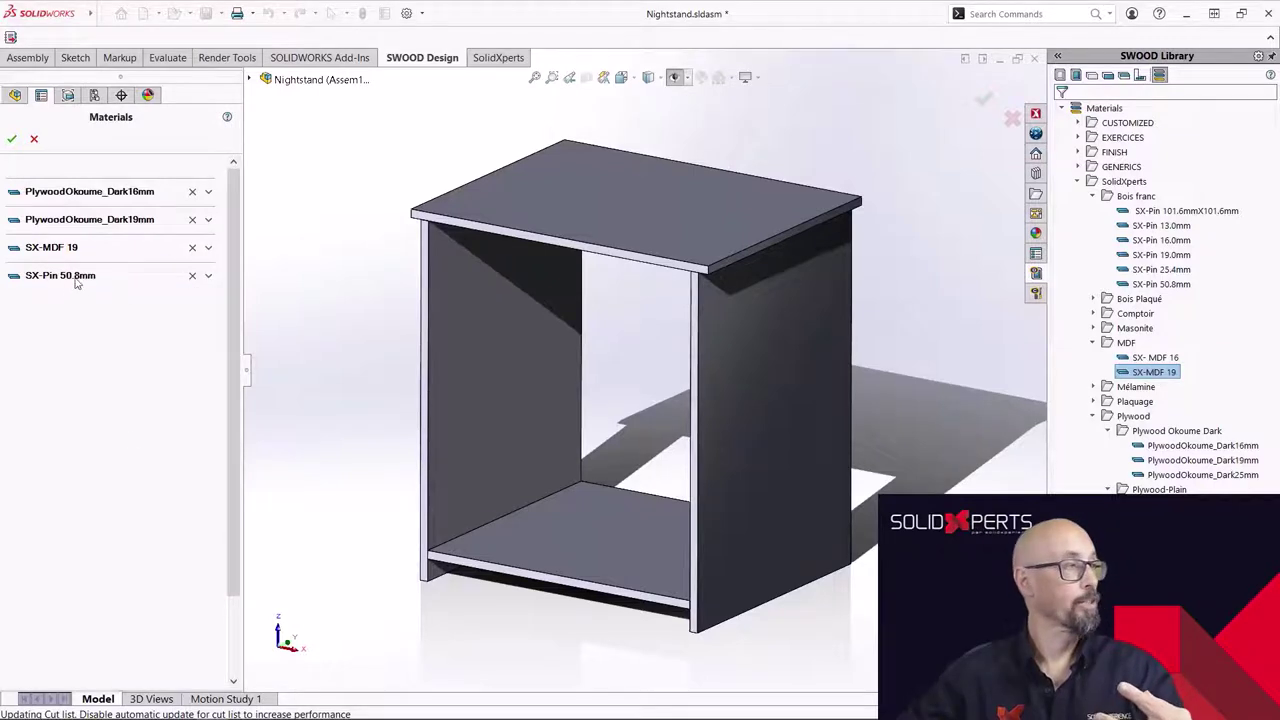
pyautogui.click(208, 275)
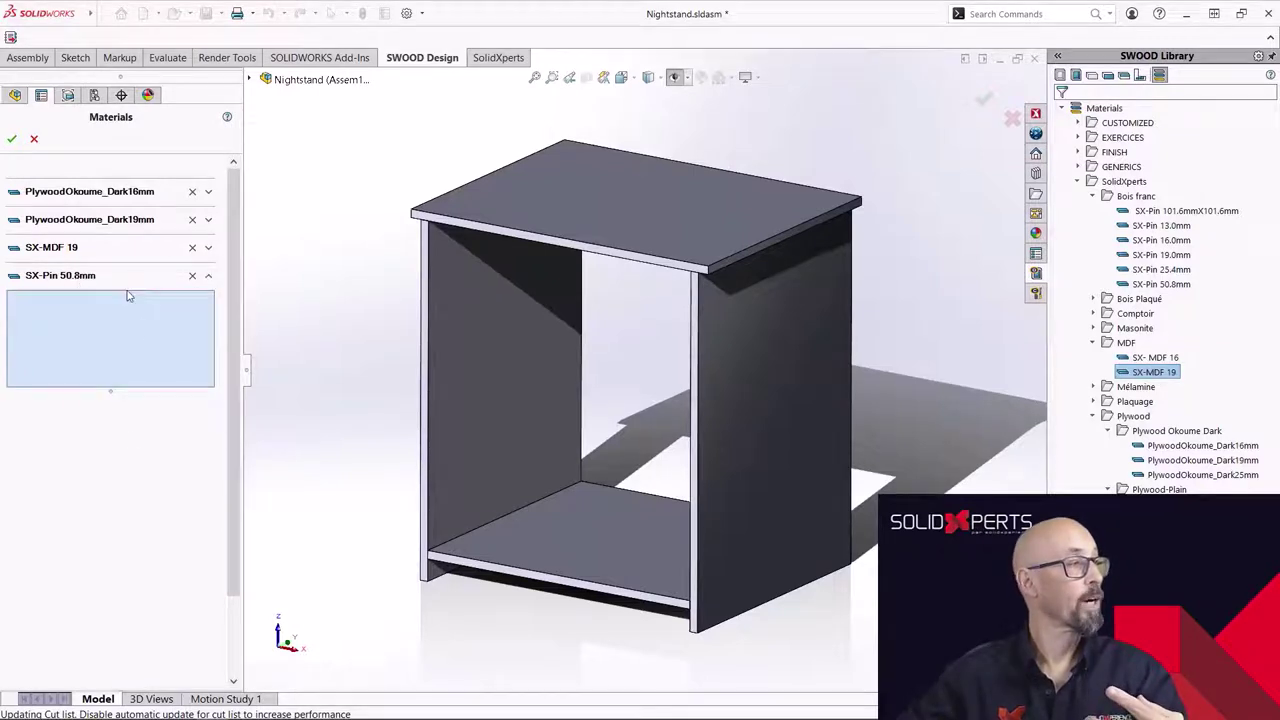
pyautogui.click(575, 223)
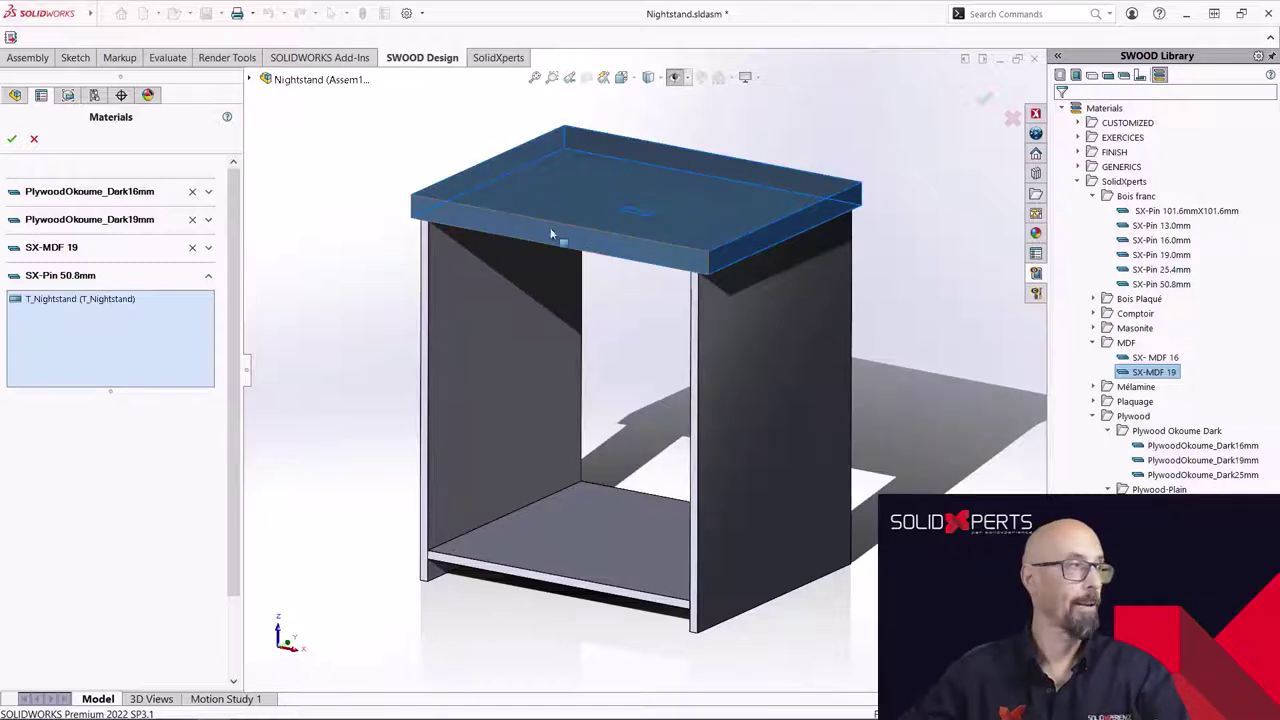
pyautogui.click(149, 221)
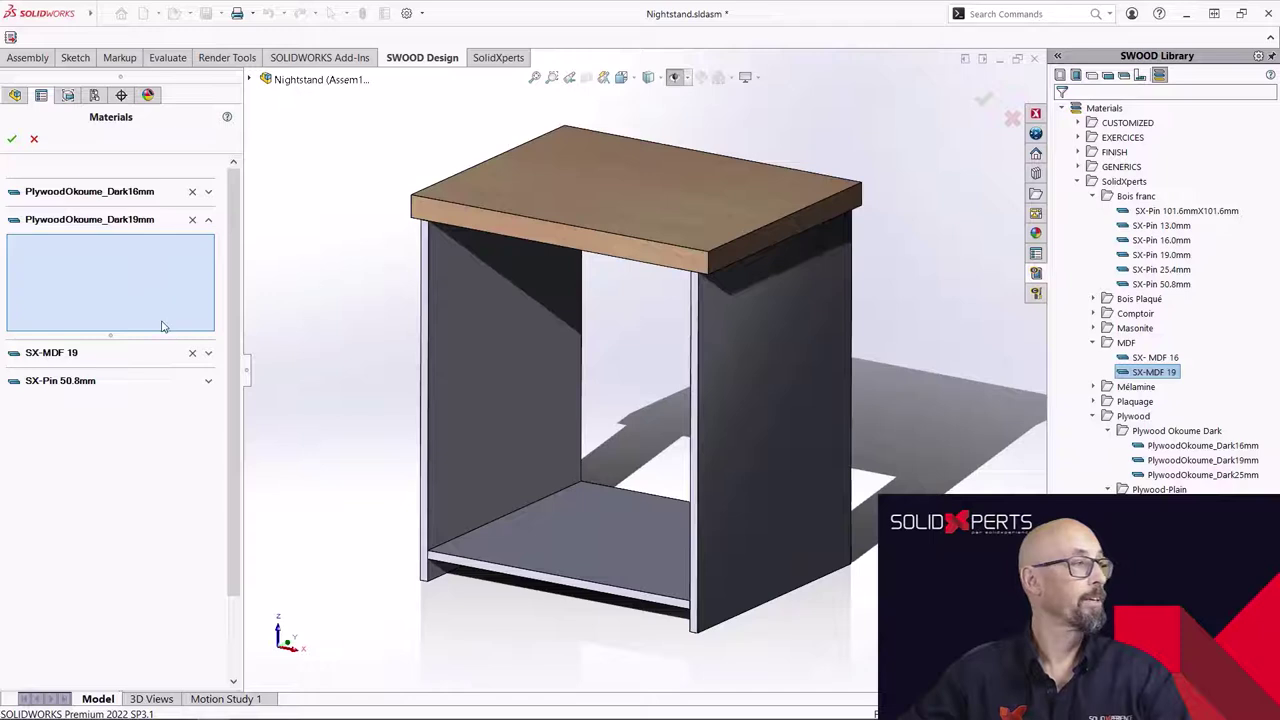
pyautogui.click(502, 333)
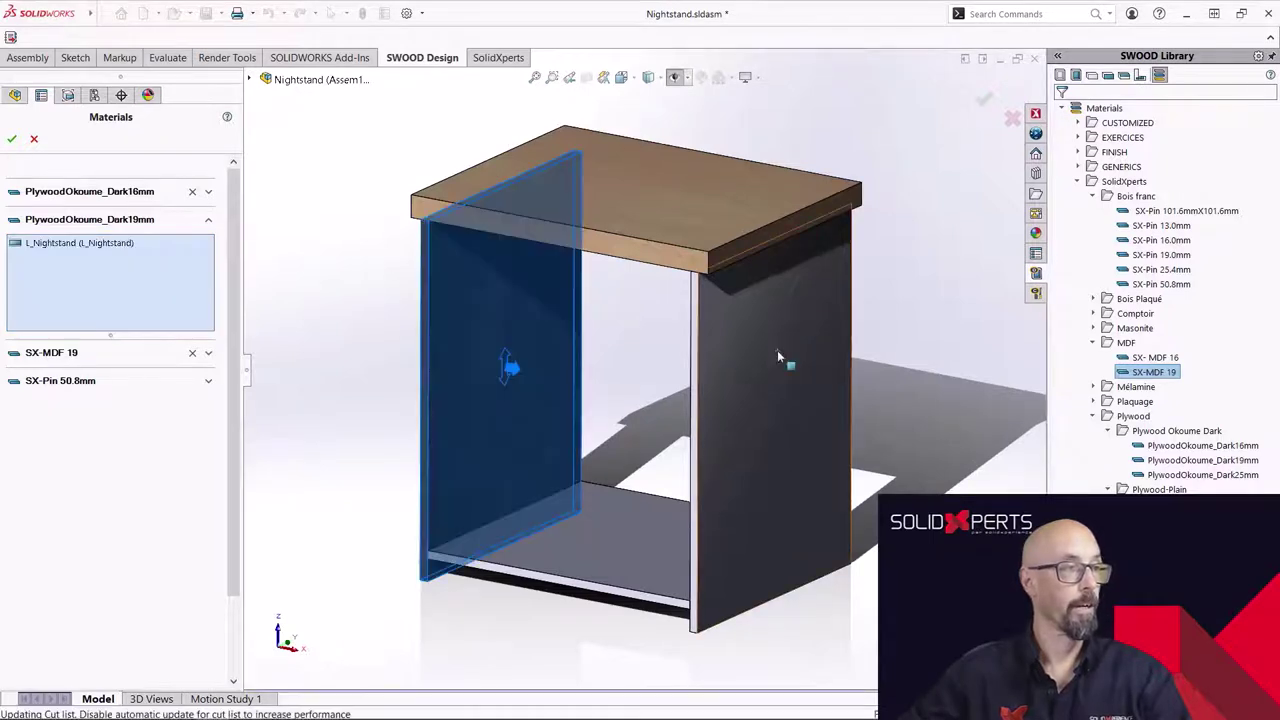
pyautogui.click(777, 352)
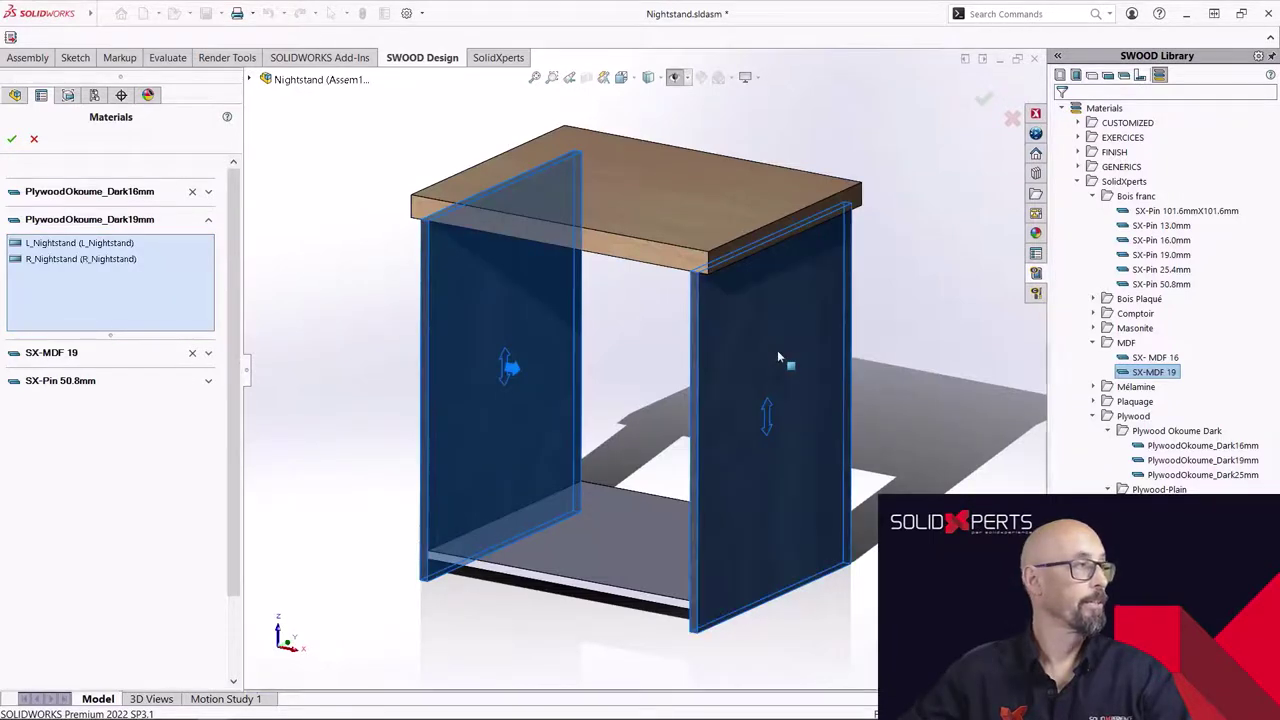
# Assign the bottom panel to SX-MDF 19 and apply all material assignments
pyautogui.click(138, 356)
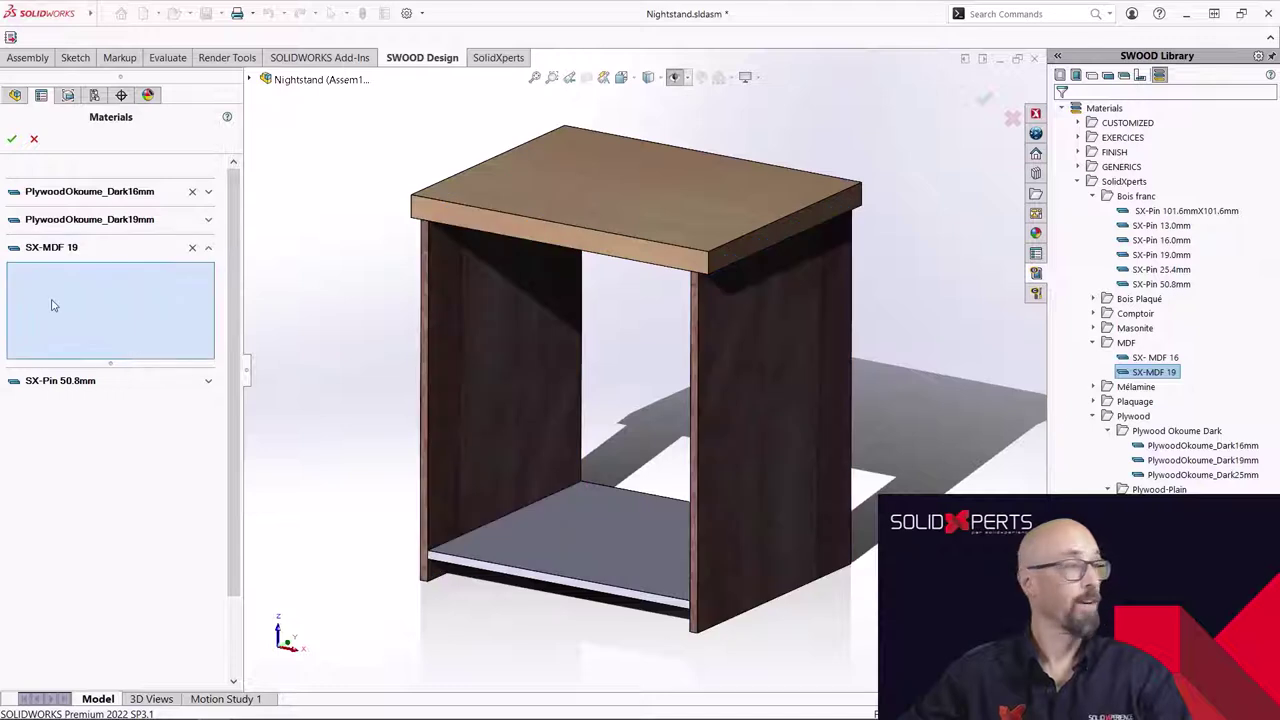
pyautogui.click(607, 548)
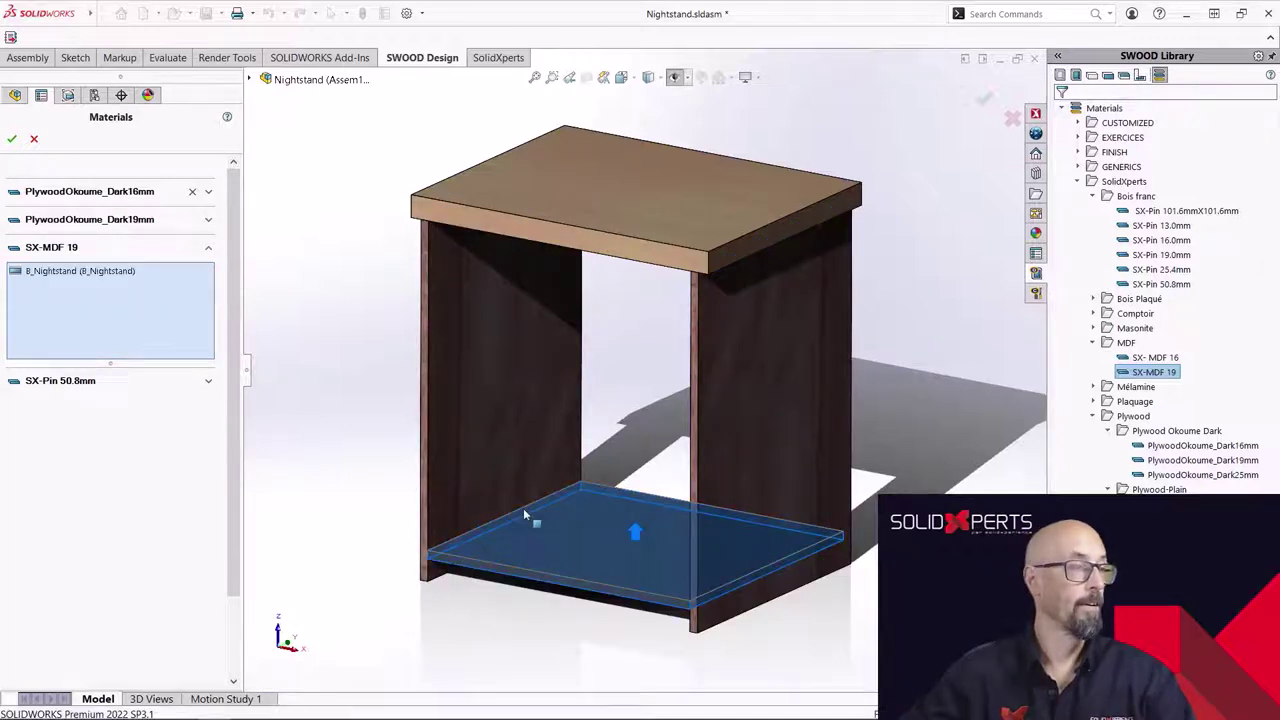
pyautogui.click(12, 140)
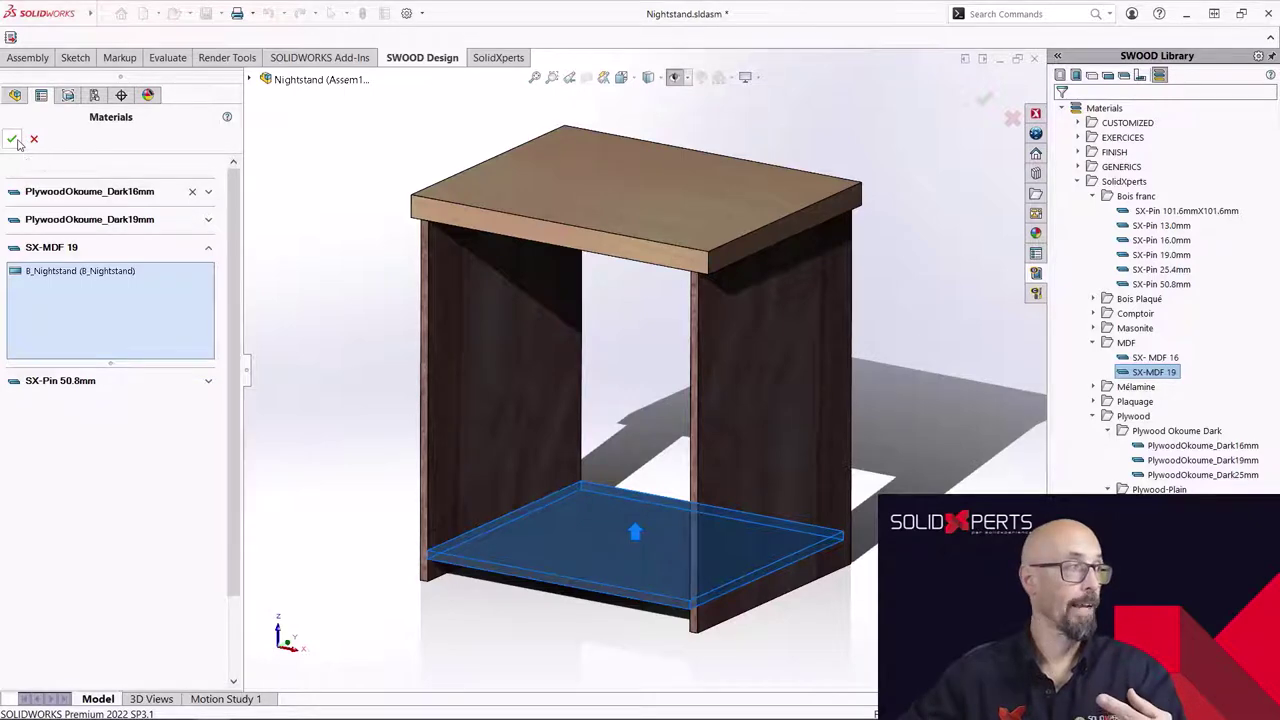
pyautogui.moveTo(620, 320)
pyautogui.mouseDown(button='middle')
pyautogui.moveTo(634, 345)
pyautogui.moveTo(631, 309)
pyautogui.moveTo(637, 331)
pyautogui.mouseUp(button='middle')
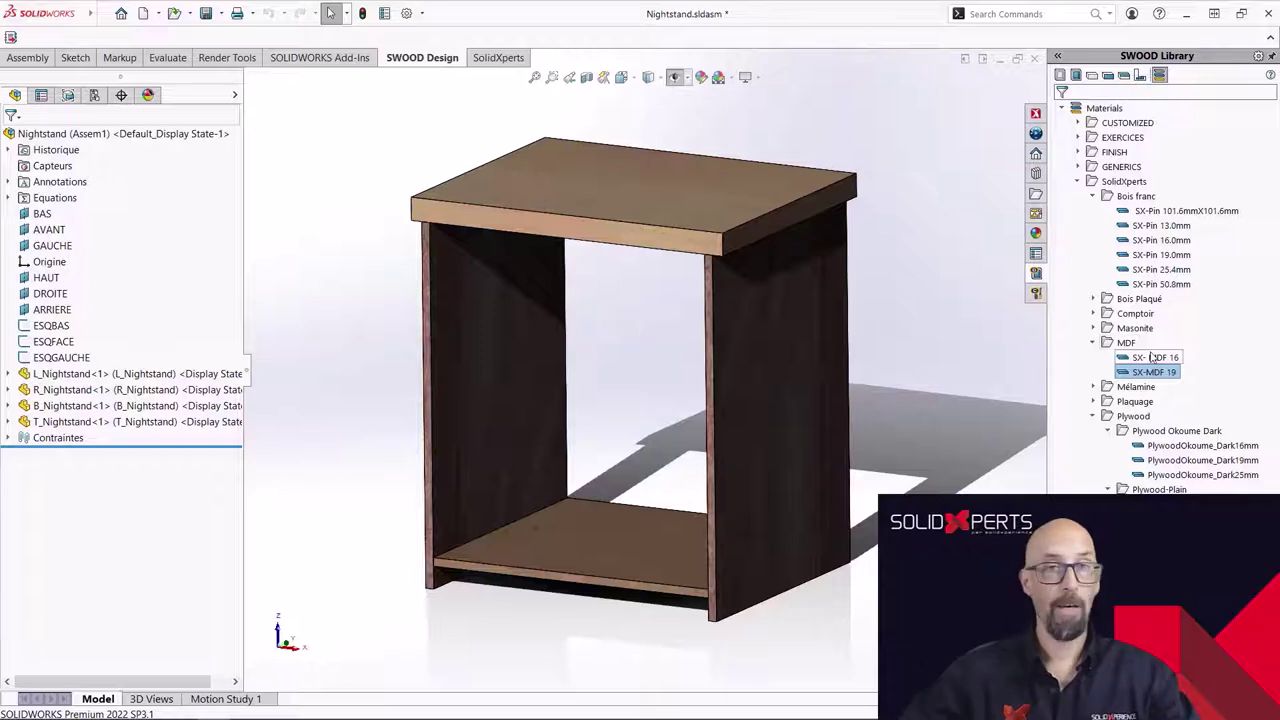
# Expand L_Nightstand to show its Dark19mm material, then open the frame settings (700 × 800 × 600 mm)
pyautogui.click(9, 374)
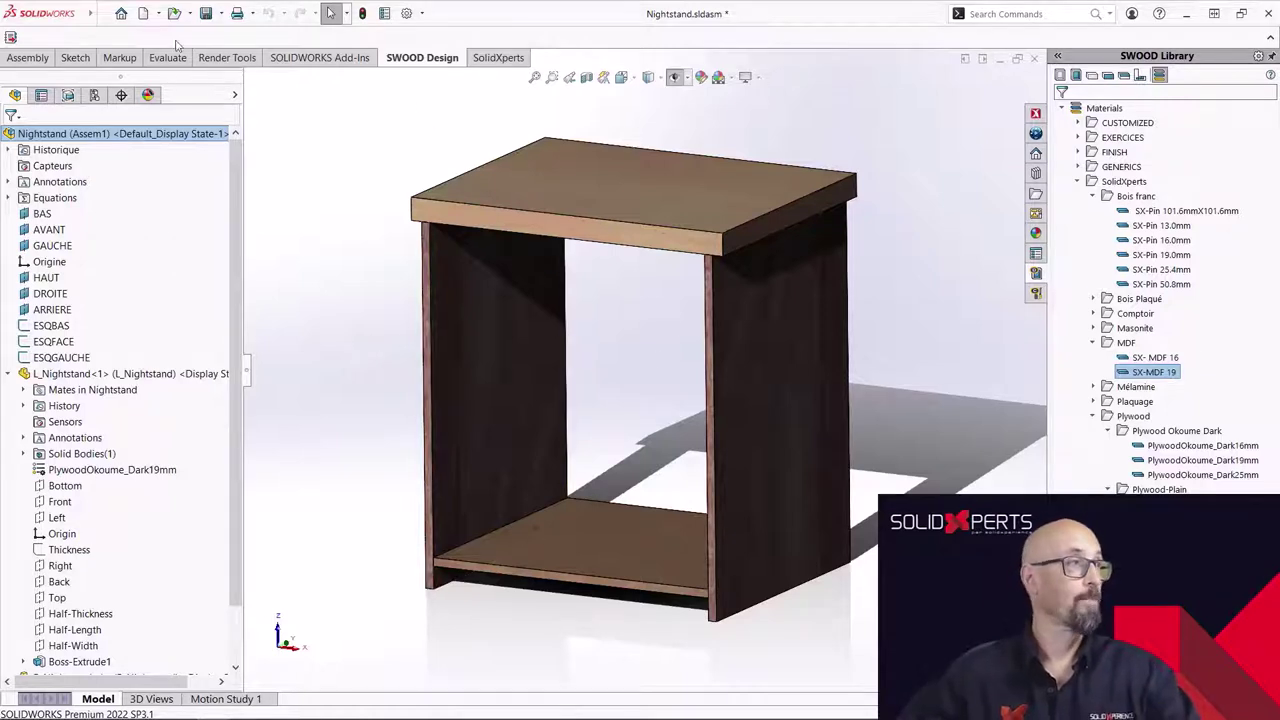
pyautogui.moveTo(93, 19)
pyautogui.click(220, 14)
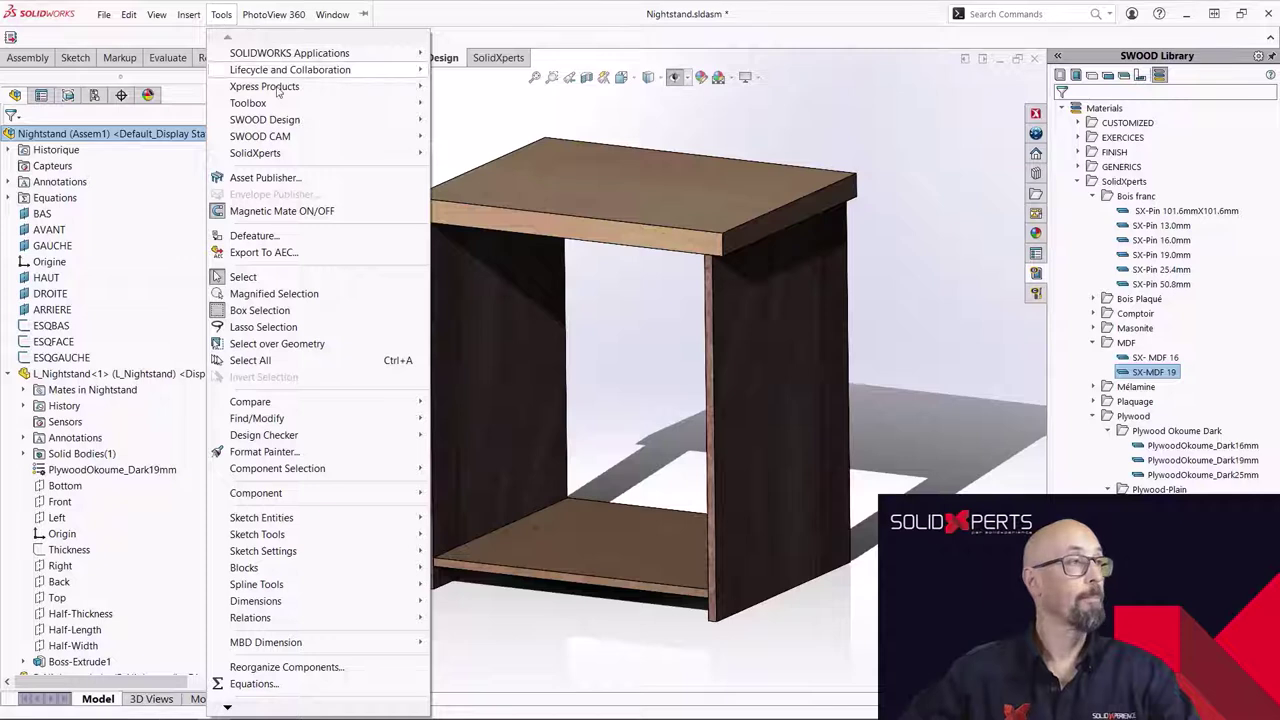
pyautogui.moveTo(400, 128)
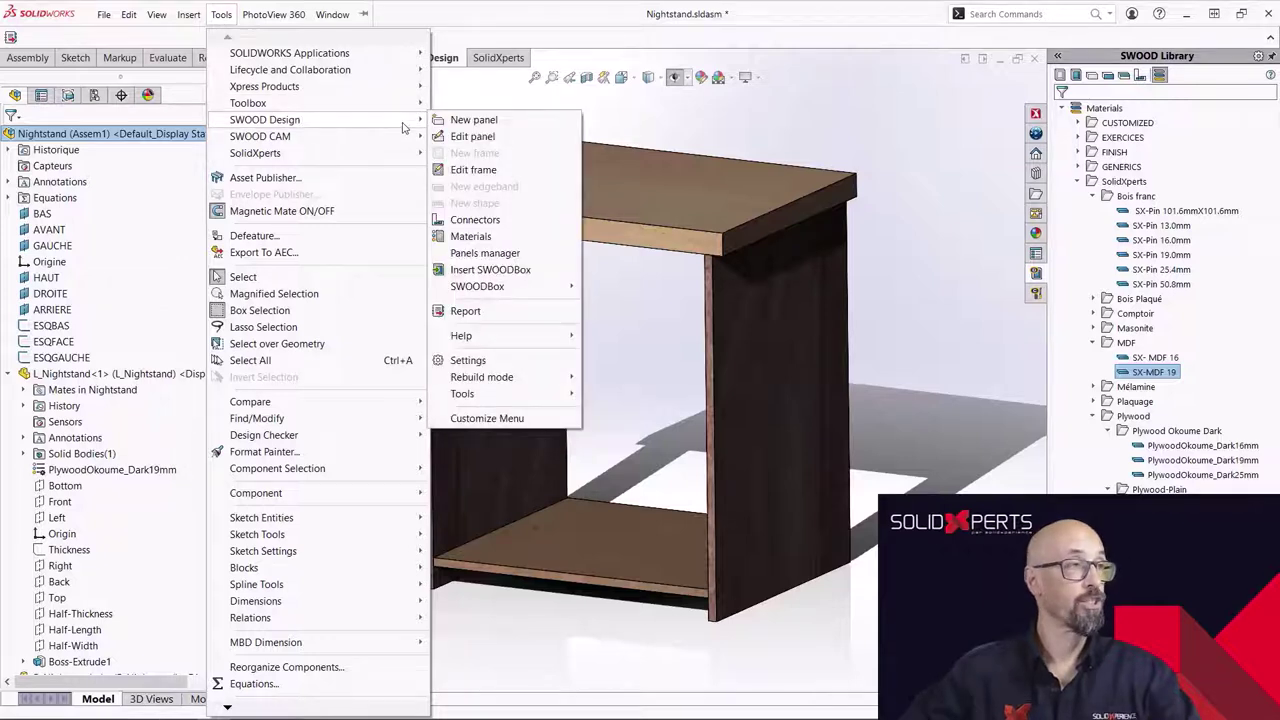
pyautogui.click(492, 171)
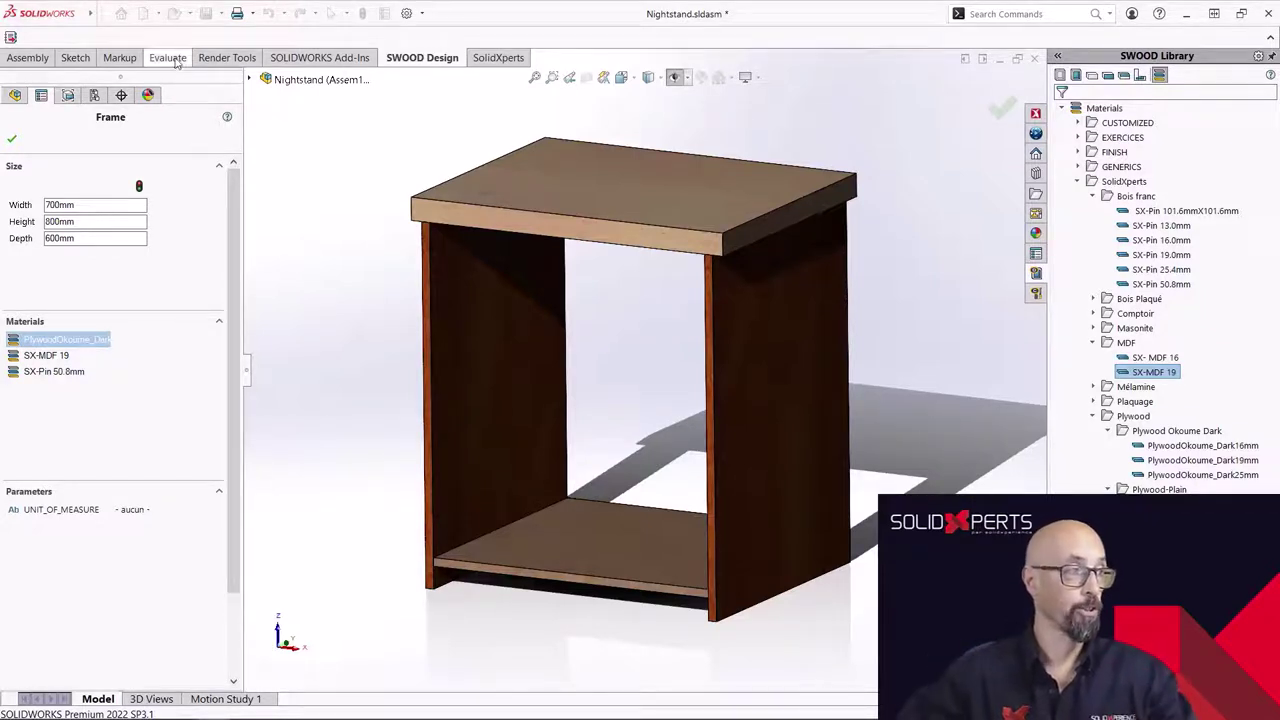
pyautogui.click(11, 139)
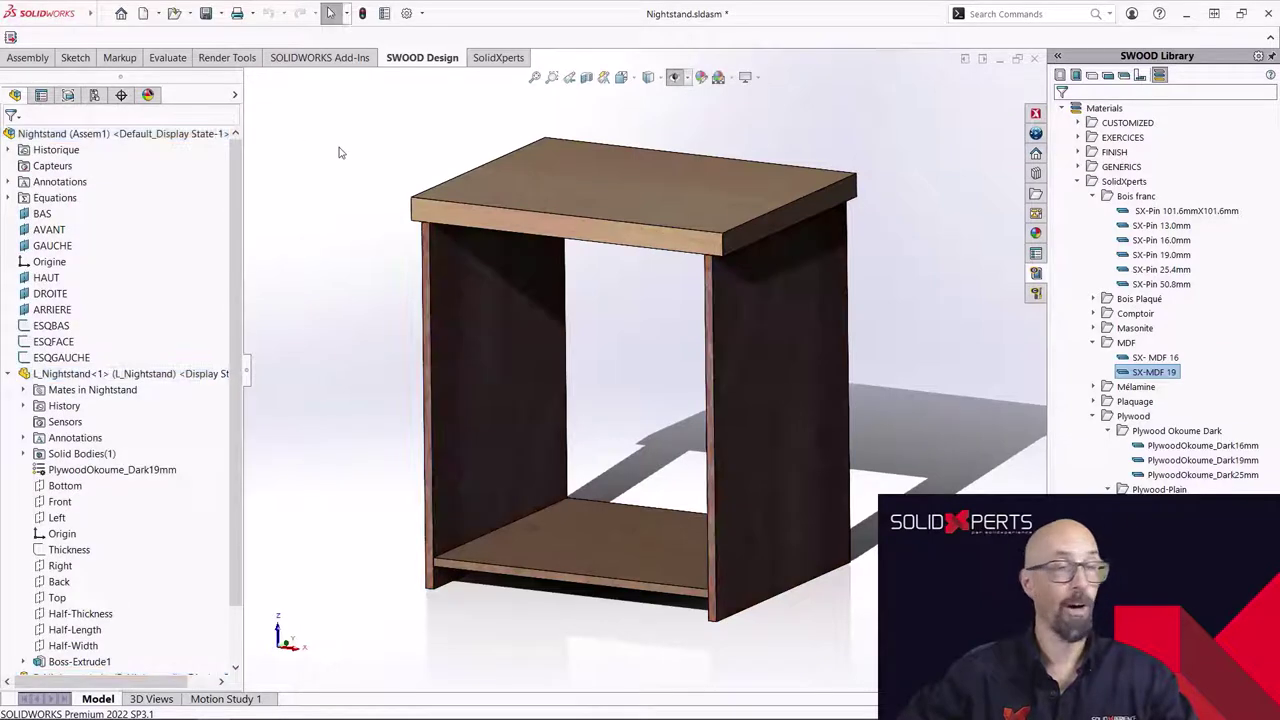